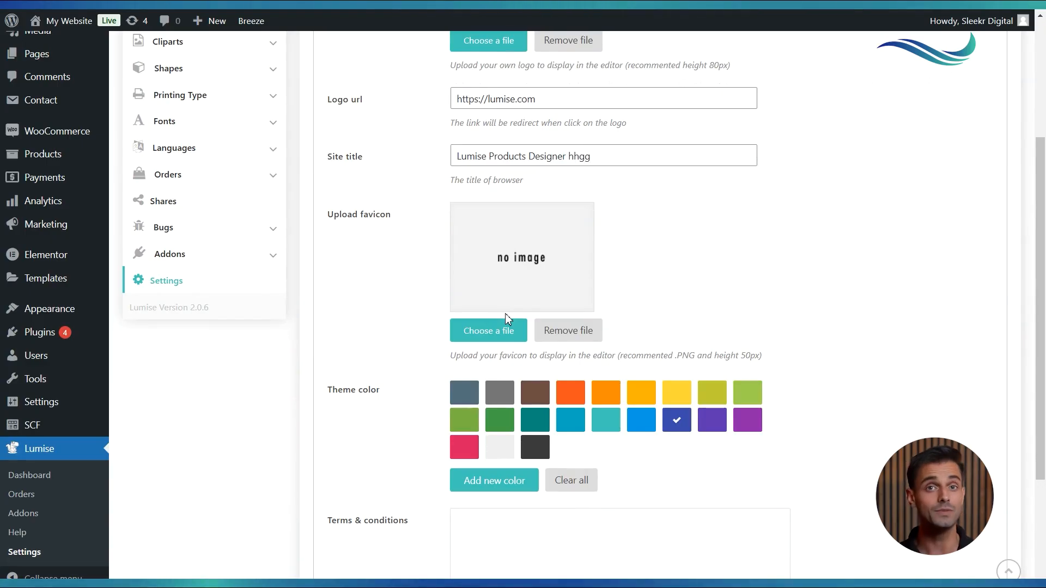
Select orange as the theme color, and try Mediumseagreen in the color manager without adding it to the list
{"action": "scroll", "coordinate": [504, 316], "scroll_direction": "down", "scroll_amount": 2}
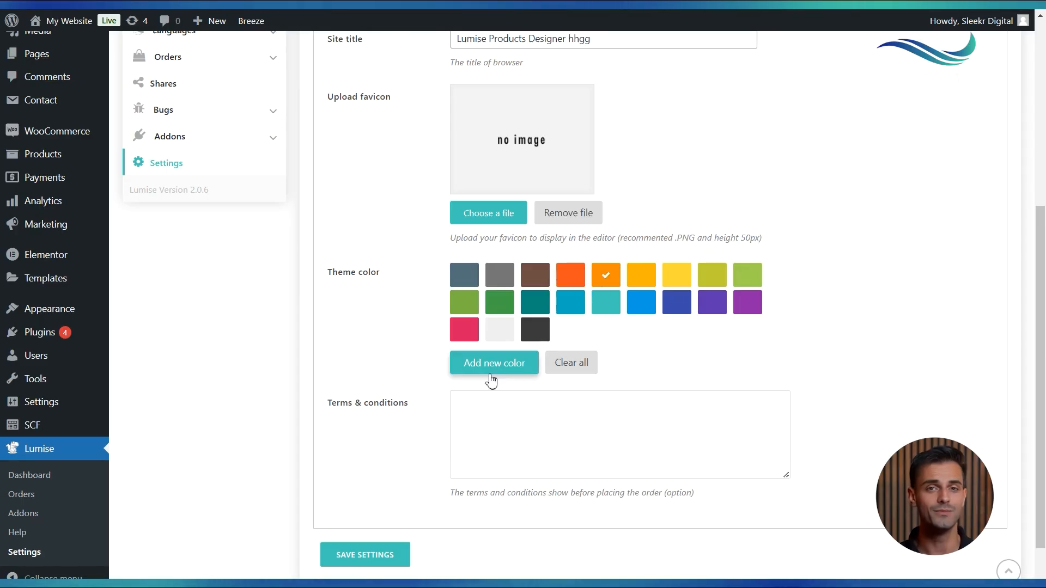
{"action": "left_click", "coordinate": [491, 374]}
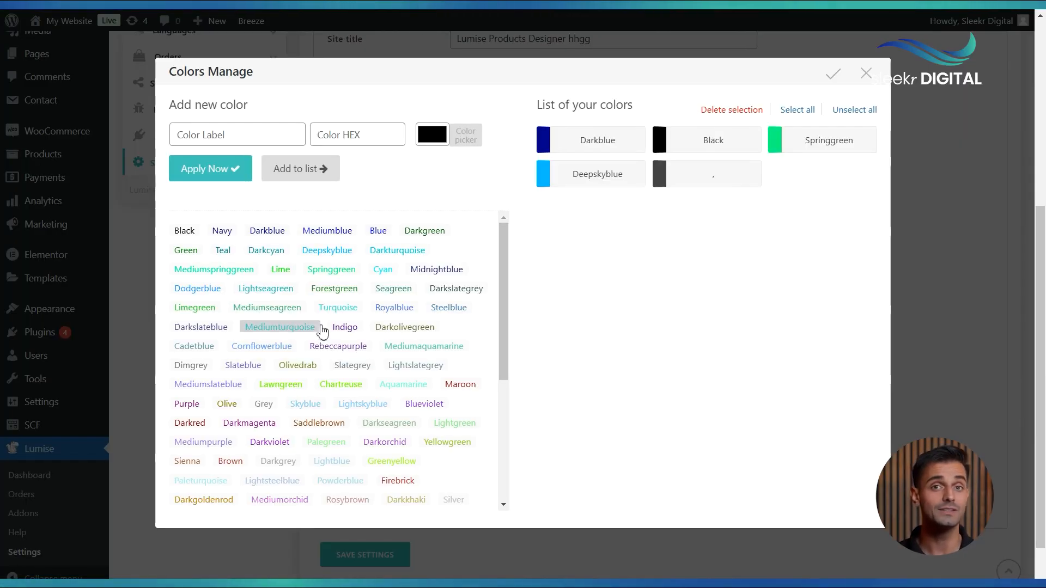
{"action": "left_click", "coordinate": [267, 307]}
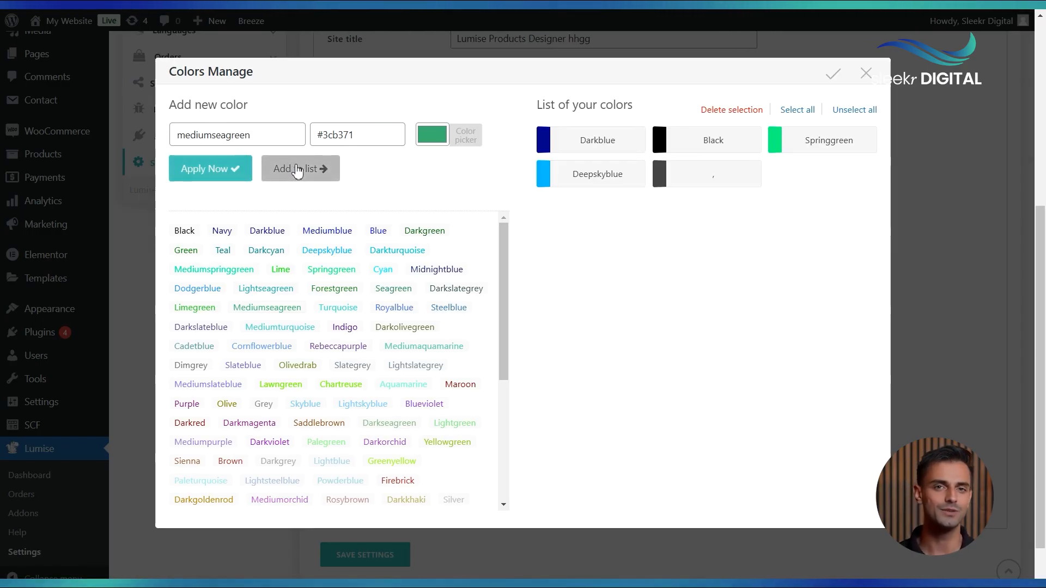
{"action": "left_click", "coordinate": [866, 73]}
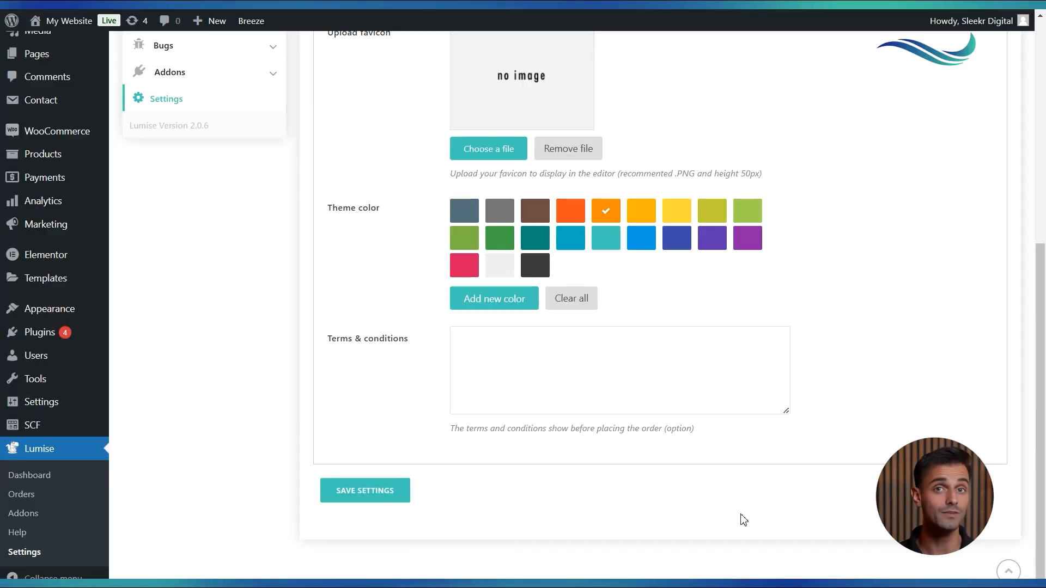
Leave the terms and conditions empty and save the general settings
{"action": "left_click", "coordinate": [574, 376]}
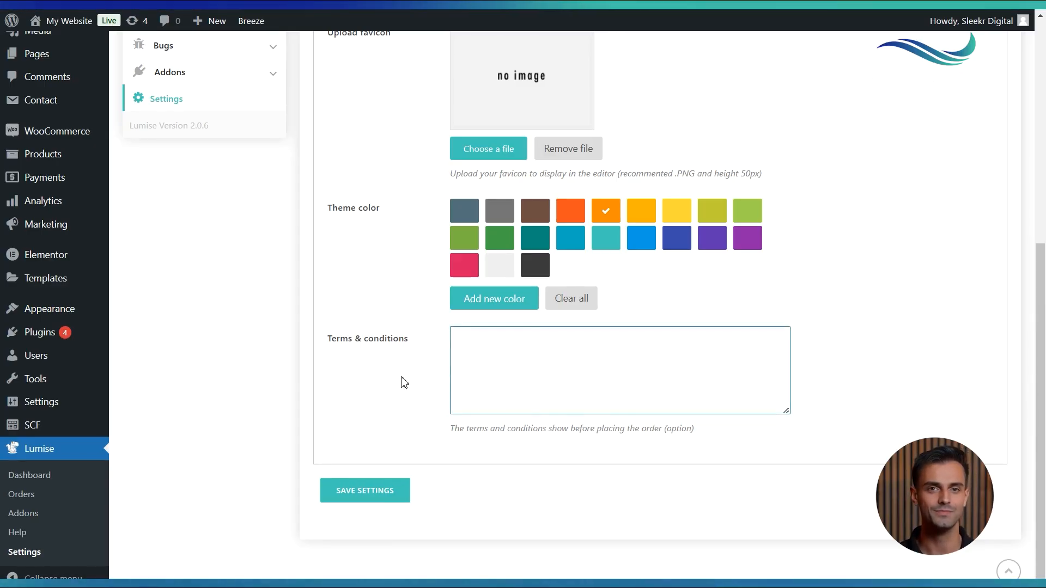
{"action": "scroll", "coordinate": [405, 382], "scroll_direction": "up", "scroll_amount": 1}
{"action": "left_click", "coordinate": [374, 513]}
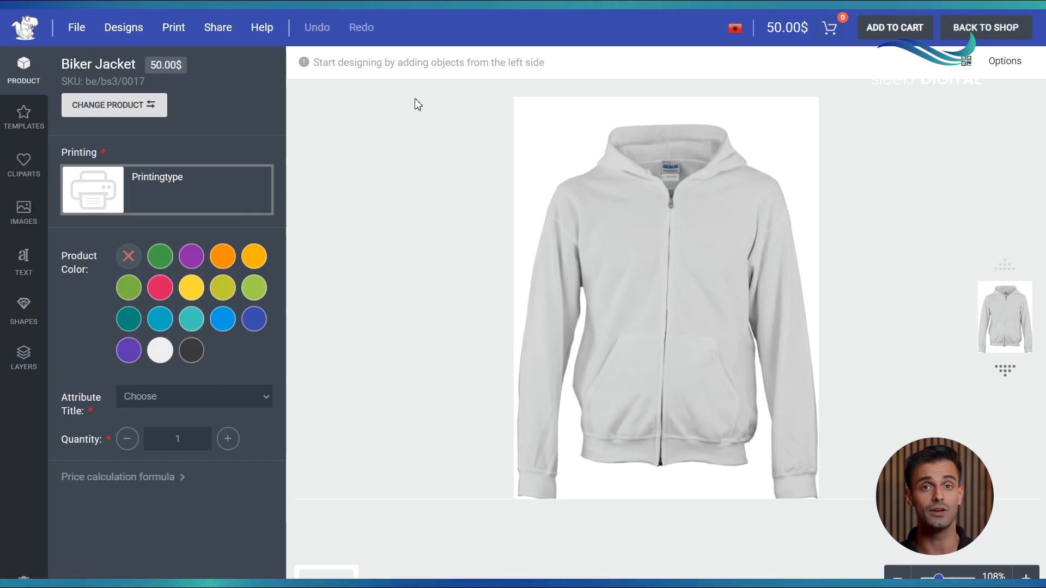
Go to the Editor settings and enable the color picker for users
{"action": "mouse_move", "coordinate": [476, 10]}
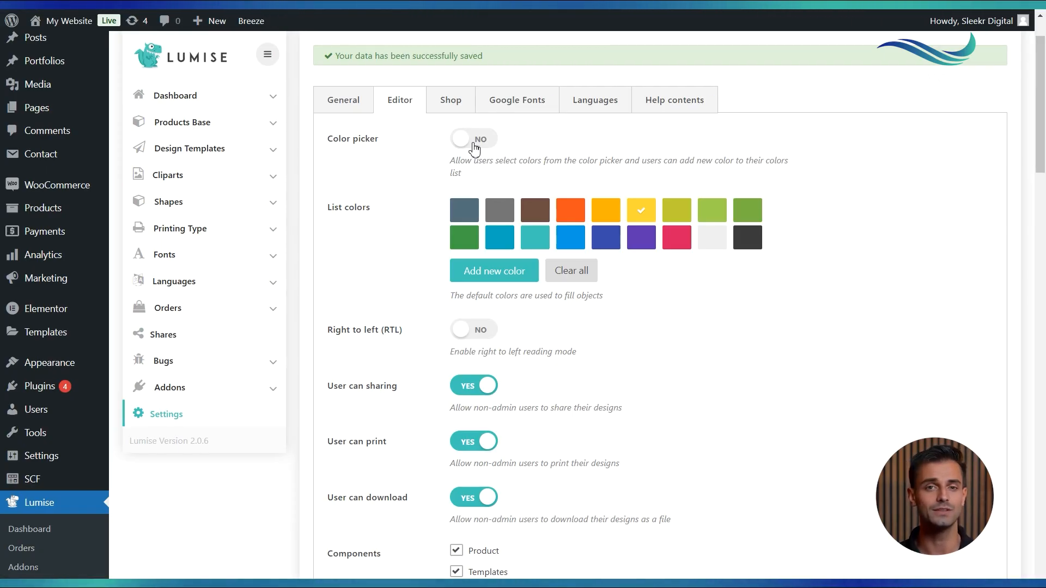
{"action": "left_click", "coordinate": [473, 144]}
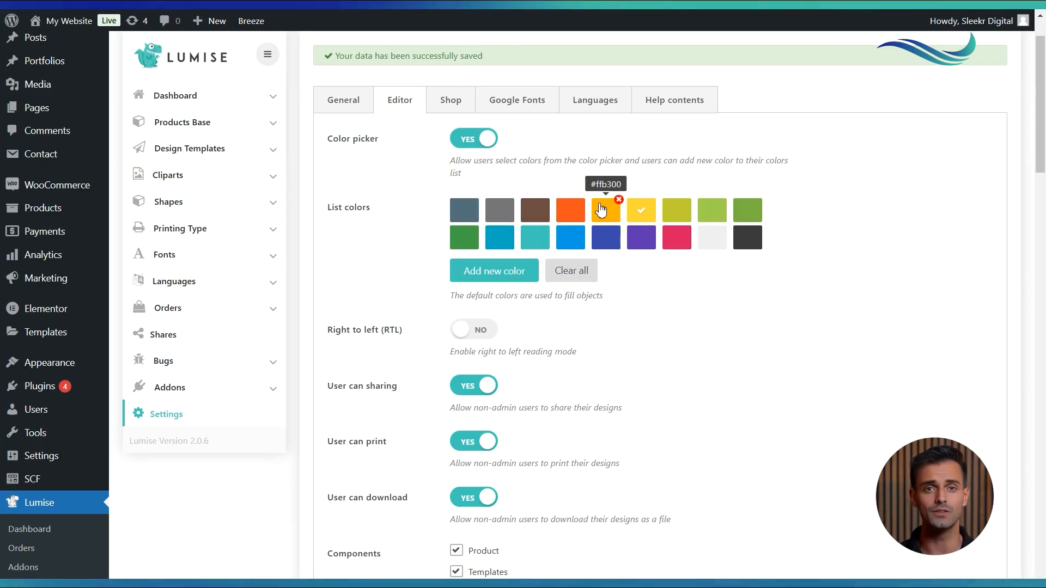
{"action": "left_click", "coordinate": [507, 278]}
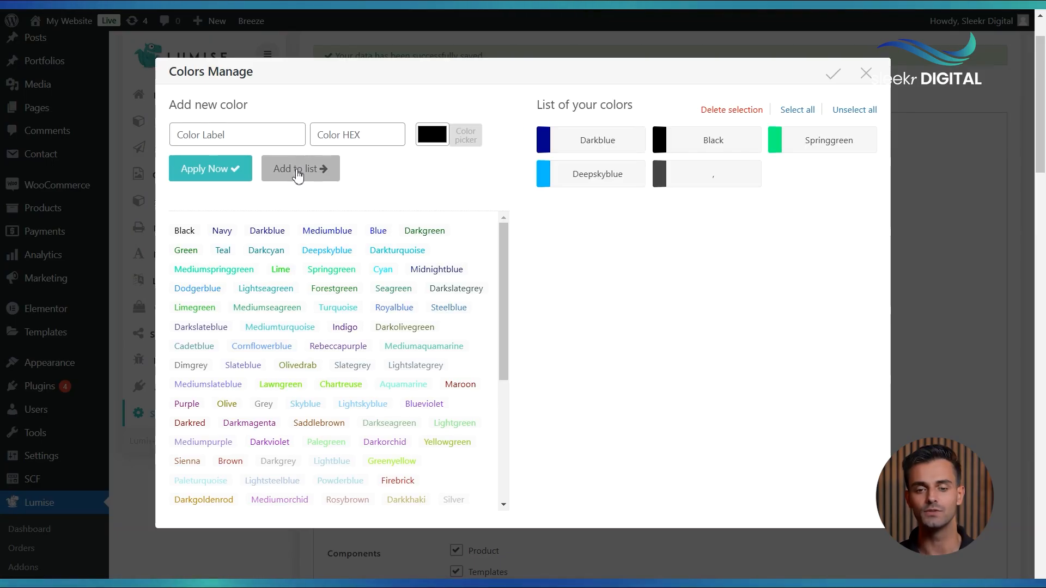
{"action": "left_click", "coordinate": [223, 173]}
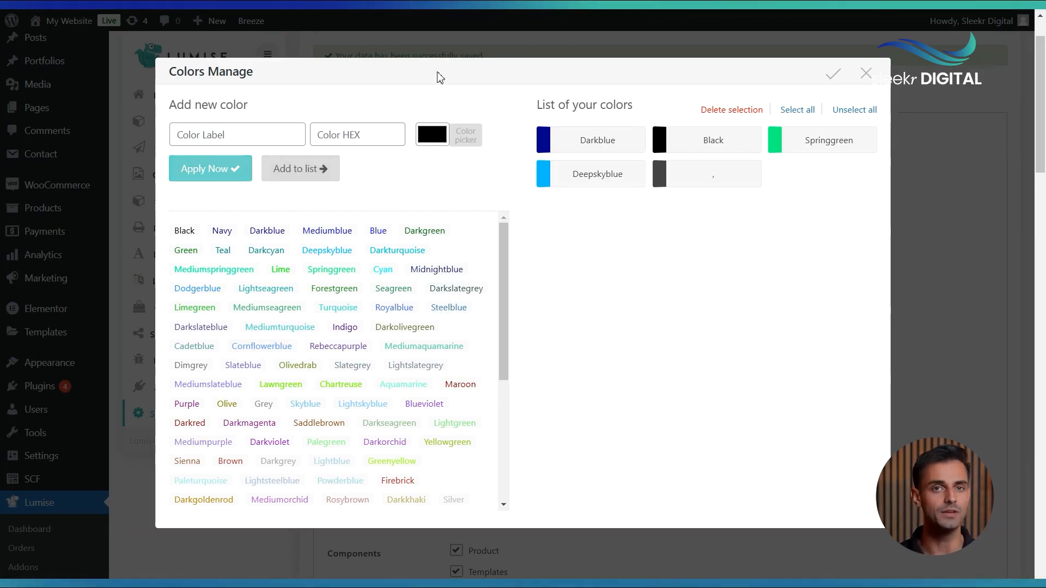
{"action": "left_click", "coordinate": [866, 74]}
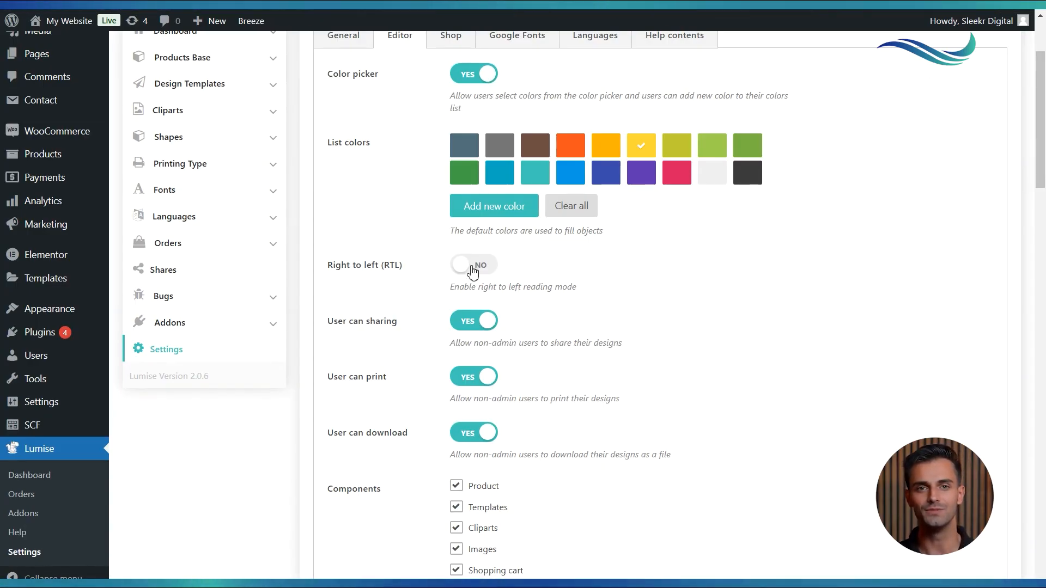
Review the editor settings for reading direction, user permissions, components, online resources, upload sizes, image dimensions and PPI limits
{"action": "scroll", "coordinate": [471, 272], "scroll_direction": "down", "scroll_amount": 2}
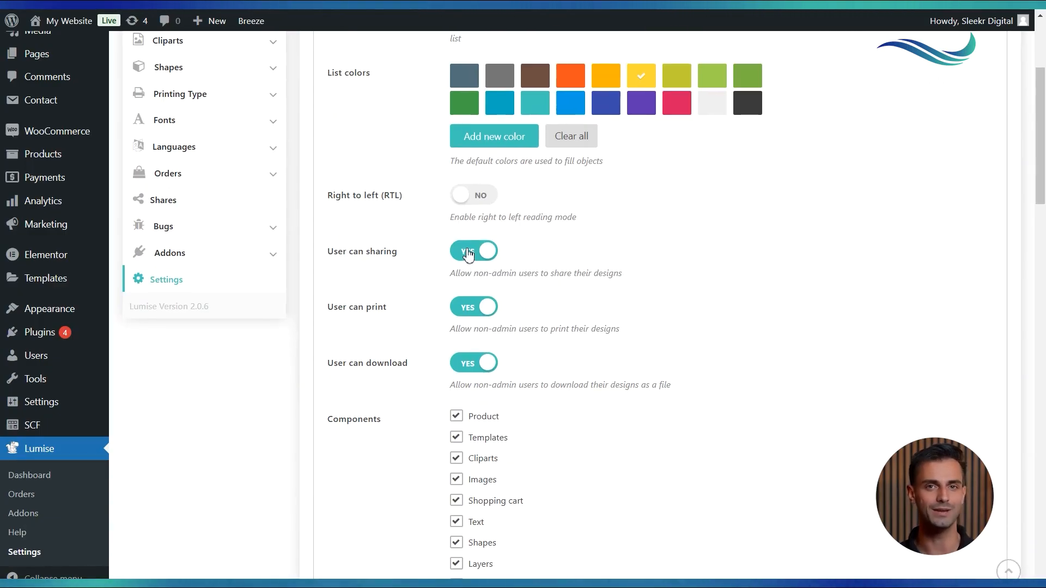
{"action": "scroll", "coordinate": [468, 252], "scroll_direction": "down", "scroll_amount": 4}
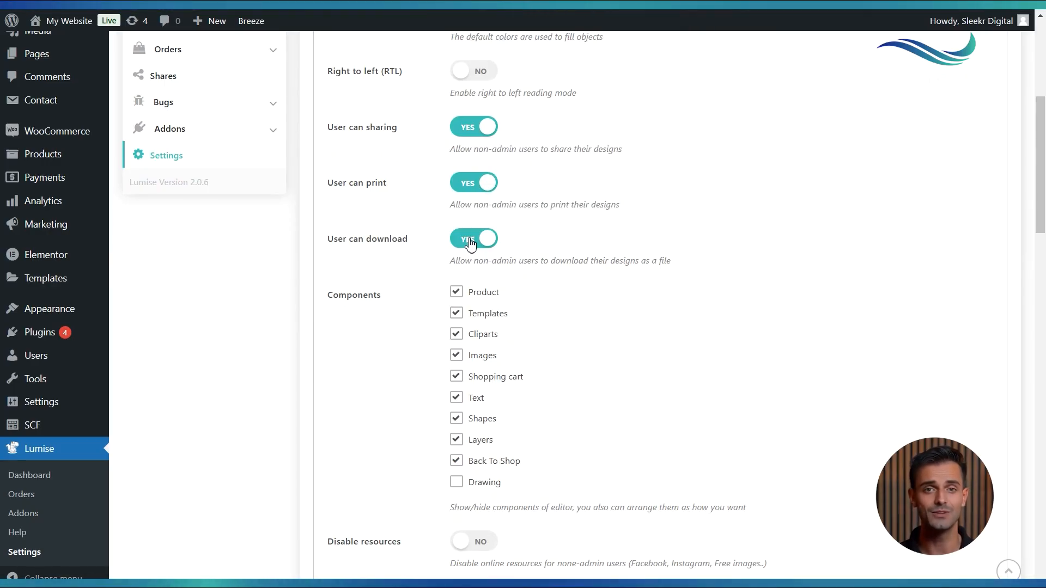
{"action": "scroll", "coordinate": [471, 238], "scroll_direction": "down", "scroll_amount": 3}
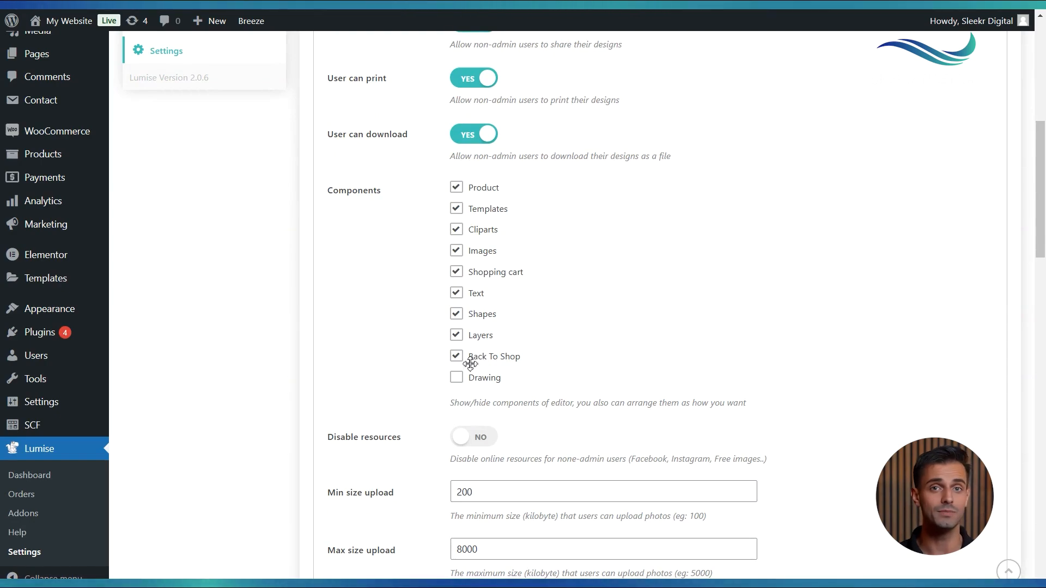
{"action": "scroll", "coordinate": [471, 357], "scroll_direction": "down", "scroll_amount": 2}
{"action": "scroll", "coordinate": [471, 364], "scroll_direction": "down", "scroll_amount": 2}
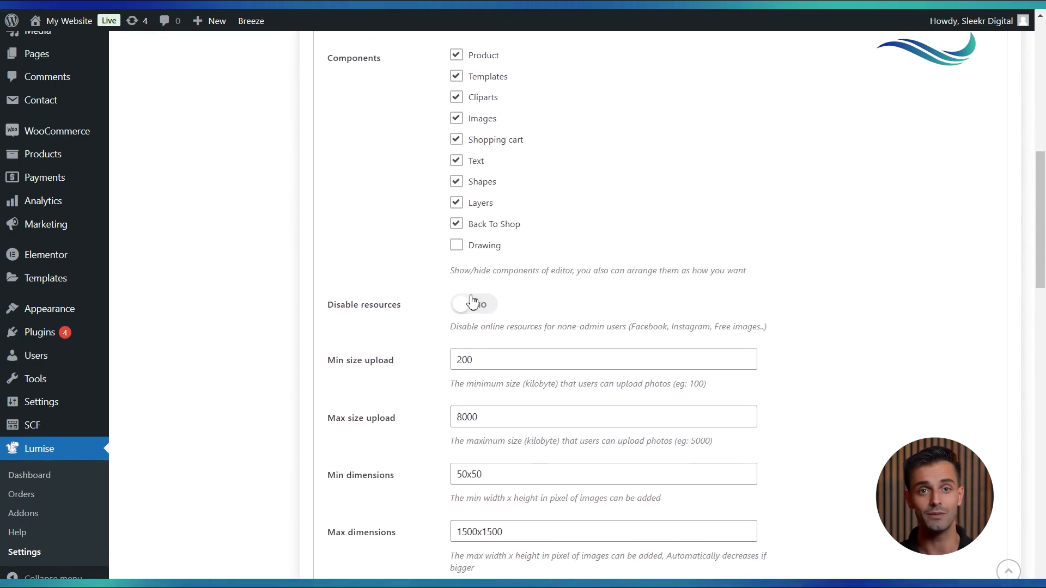
{"action": "scroll", "coordinate": [470, 298], "scroll_direction": "down", "scroll_amount": 3}
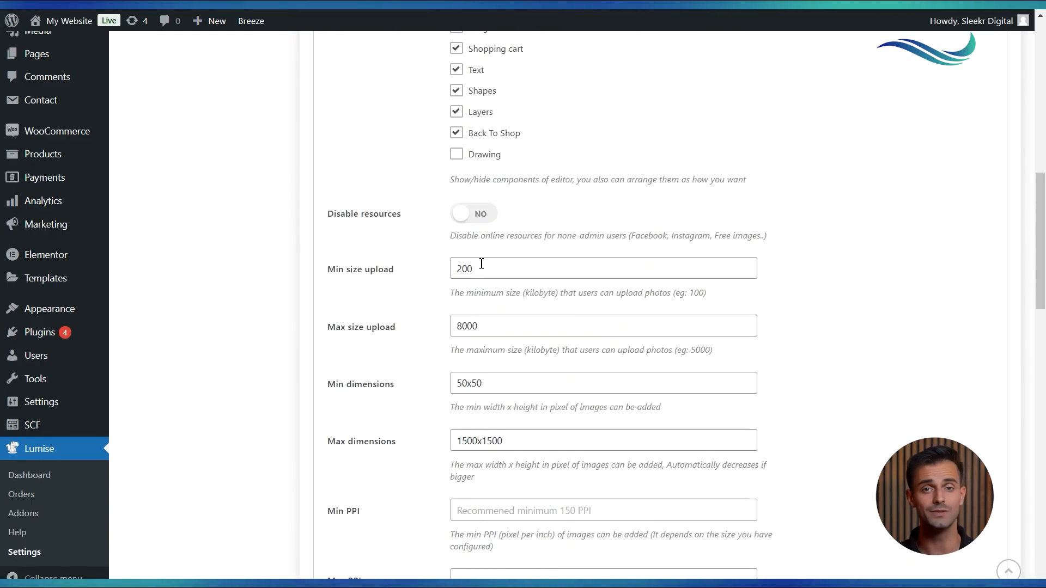
{"action": "scroll", "coordinate": [481, 265], "scroll_direction": "down", "scroll_amount": 3}
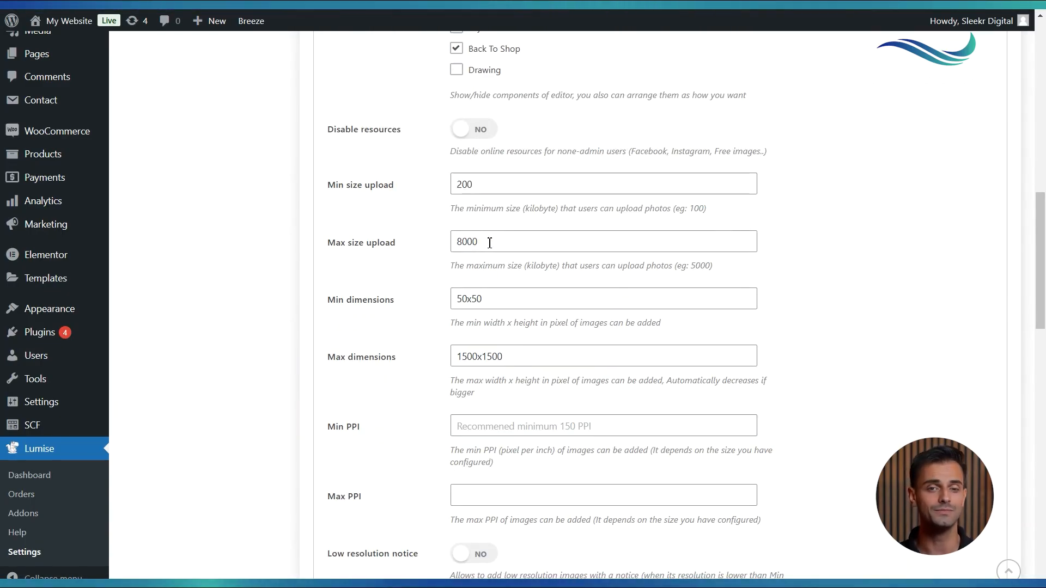
{"action": "scroll", "coordinate": [489, 243], "scroll_direction": "down", "scroll_amount": 2}
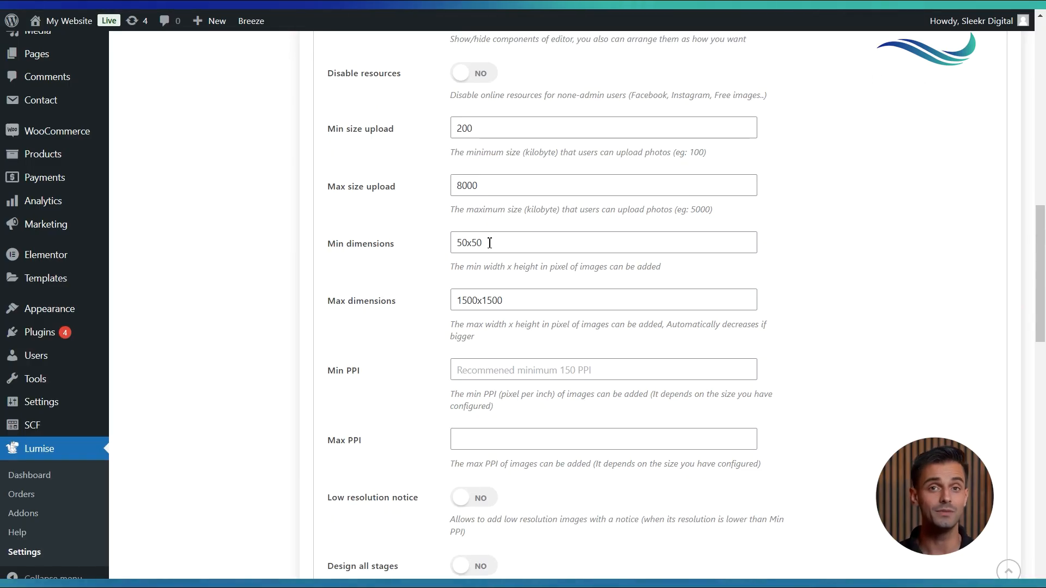
{"action": "scroll", "coordinate": [490, 243], "scroll_direction": "down", "scroll_amount": 3}
{"action": "left_click_drag", "start_coordinate": [461, 204], "coordinate": [469, 279]}
{"action": "left_click", "coordinate": [470, 278]}
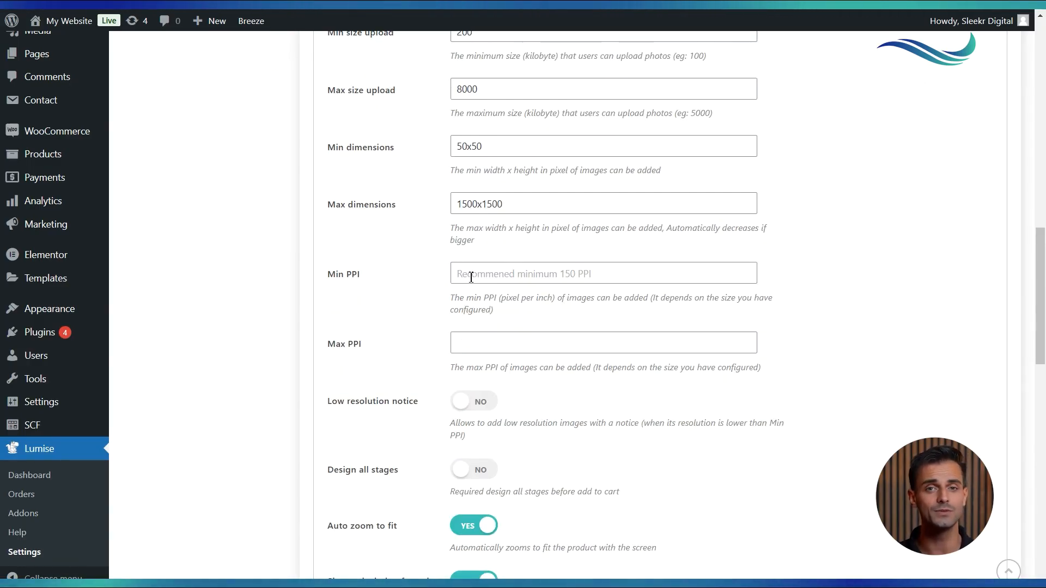
{"action": "scroll", "coordinate": [469, 276], "scroll_direction": "down", "scroll_amount": 2}
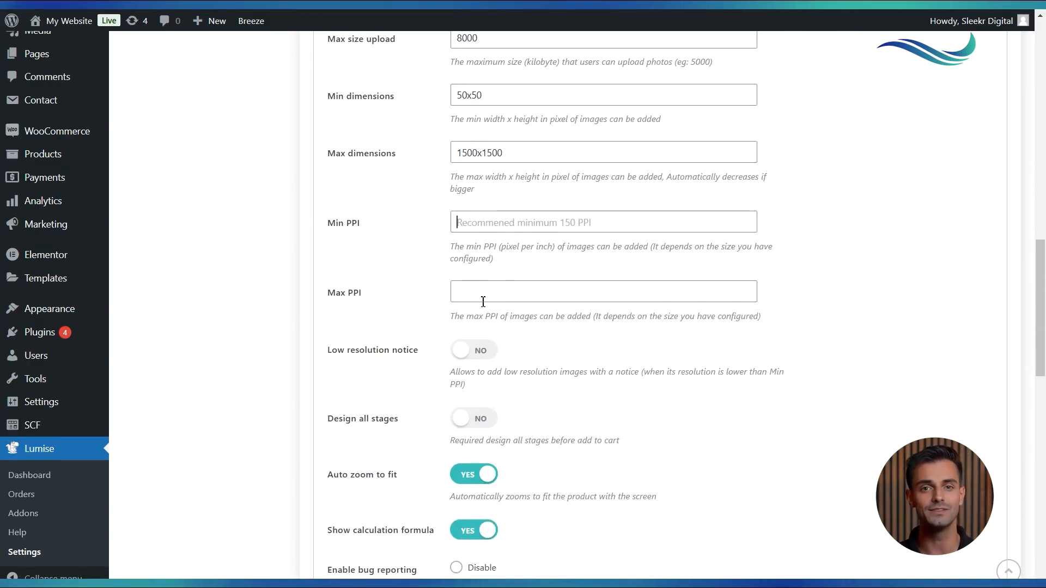
{"action": "left_click", "coordinate": [483, 299]}
{"action": "scroll", "coordinate": [483, 301], "scroll_direction": "down", "scroll_amount": 1}
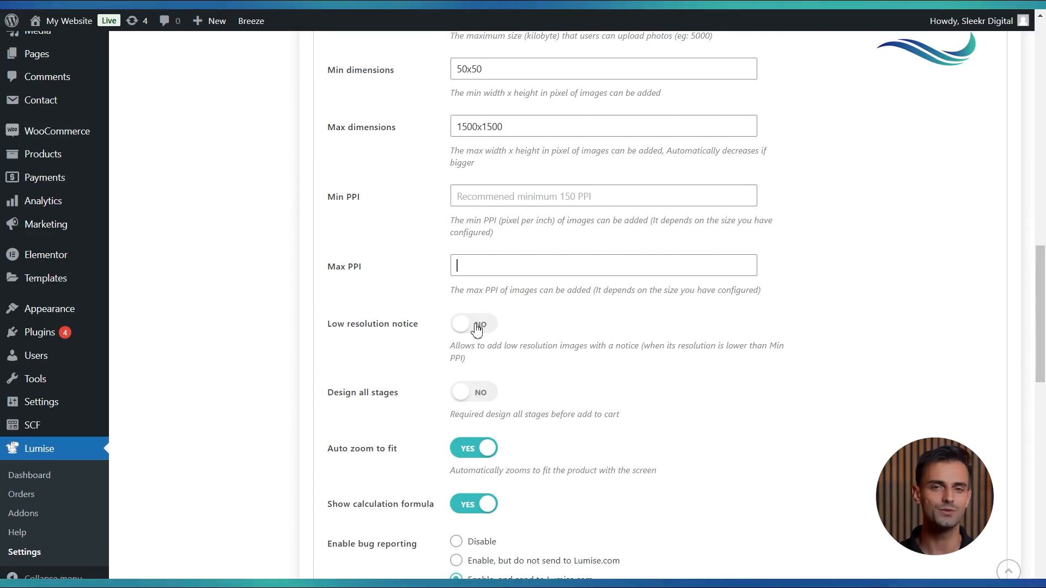
Enable the low resolution notice for images below the minimum PPI
{"action": "left_click", "coordinate": [476, 324]}
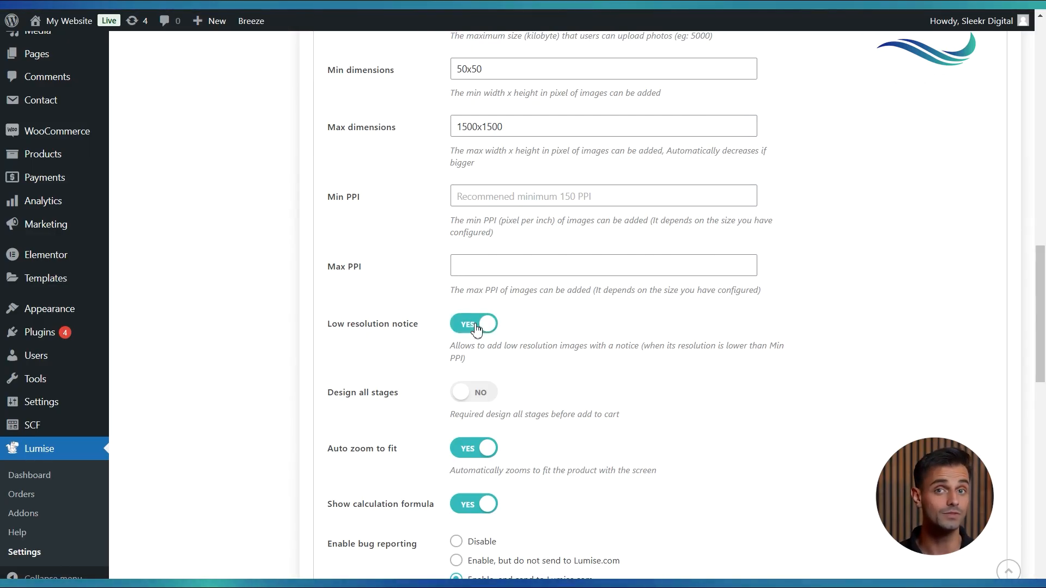
{"action": "left_click", "coordinate": [476, 325]}
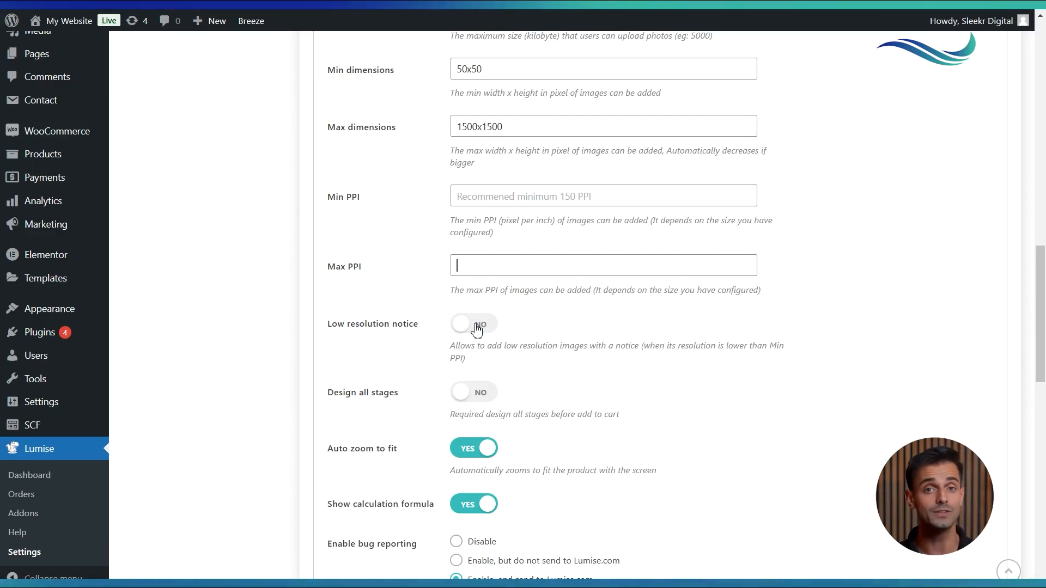
{"action": "left_click", "coordinate": [475, 325]}
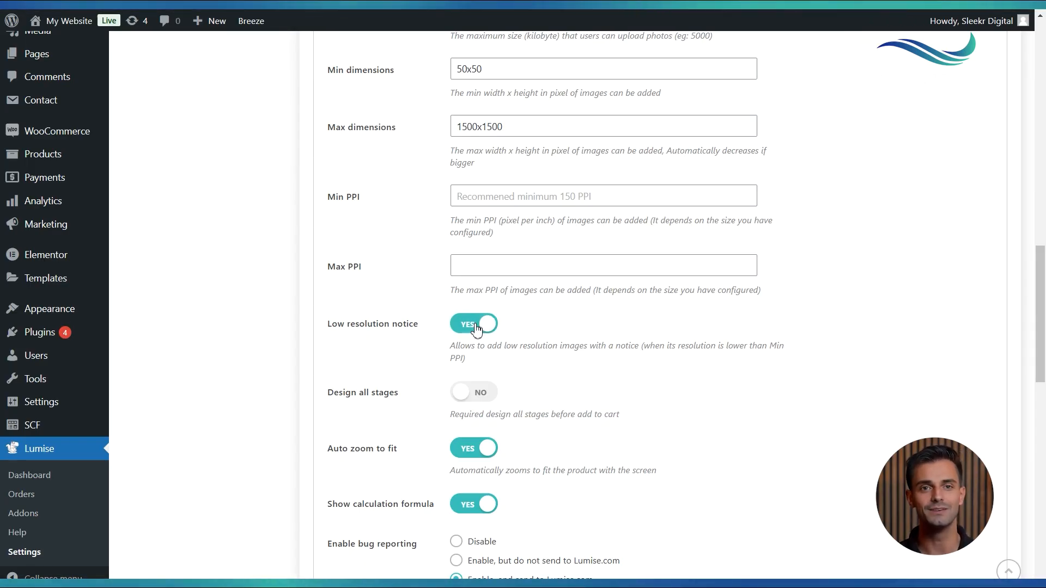
Try the Design all stages requirement and switch it back off
{"action": "scroll", "coordinate": [477, 329], "scroll_direction": "down", "scroll_amount": 1}
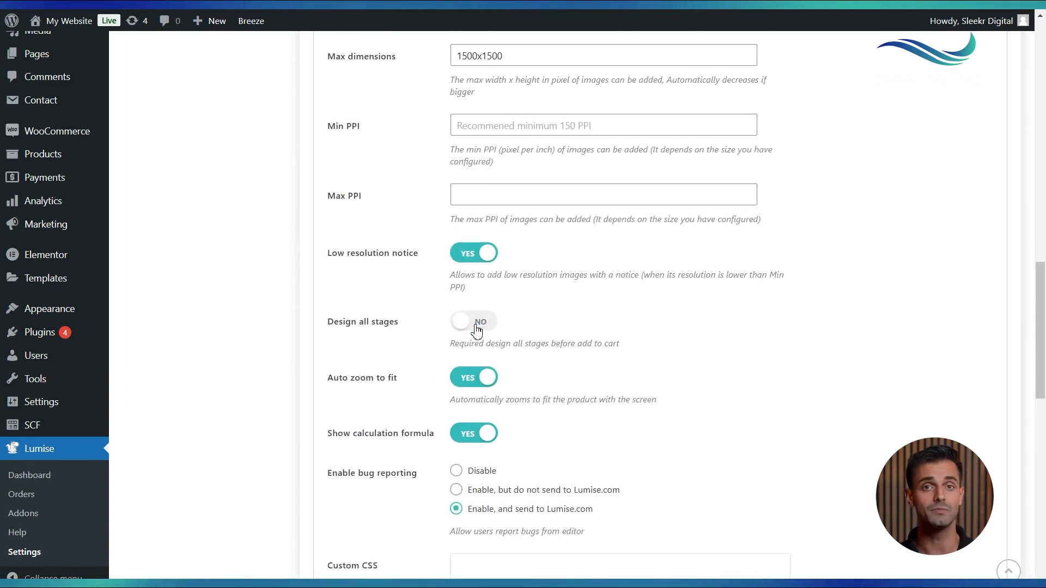
{"action": "left_click", "coordinate": [477, 326]}
{"action": "left_click", "coordinate": [476, 326]}
Try each bug reporting option in turn, ending on "Enable, and send to Lumise.com"
{"action": "scroll", "coordinate": [476, 327], "scroll_direction": "down", "scroll_amount": 1}
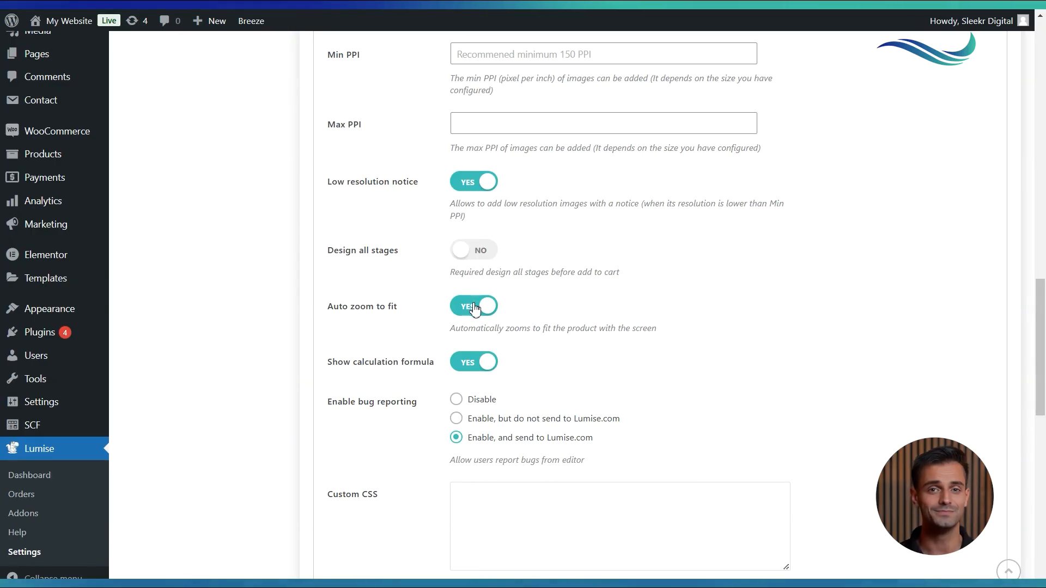
{"action": "scroll", "coordinate": [474, 309], "scroll_direction": "down", "scroll_amount": 2}
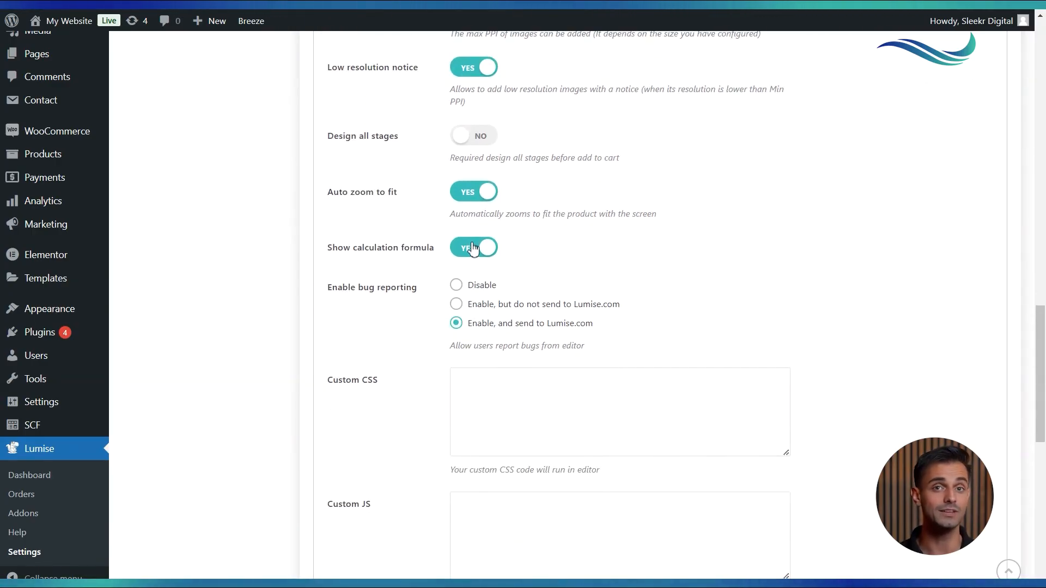
{"action": "scroll", "coordinate": [475, 294], "scroll_direction": "up", "scroll_amount": 2}
{"action": "scroll", "coordinate": [460, 283], "scroll_direction": "down", "scroll_amount": 2}
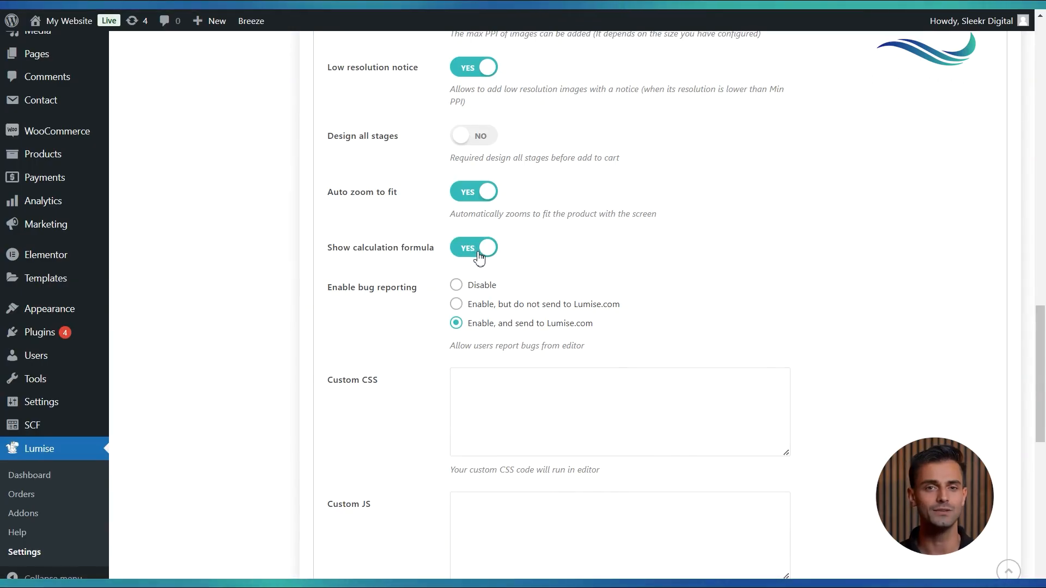
{"action": "left_click", "coordinate": [456, 289]}
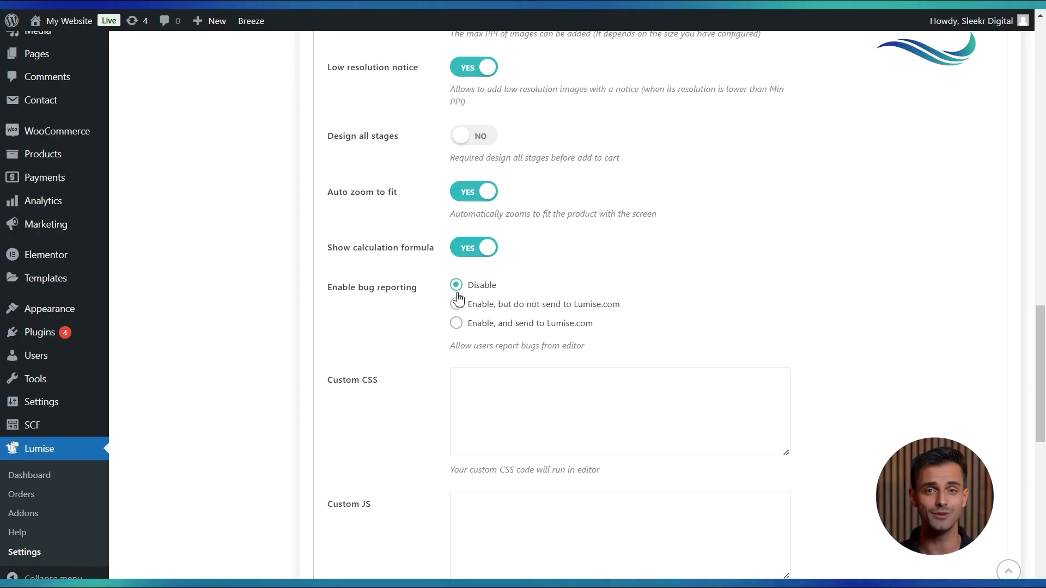
{"action": "left_click", "coordinate": [457, 304]}
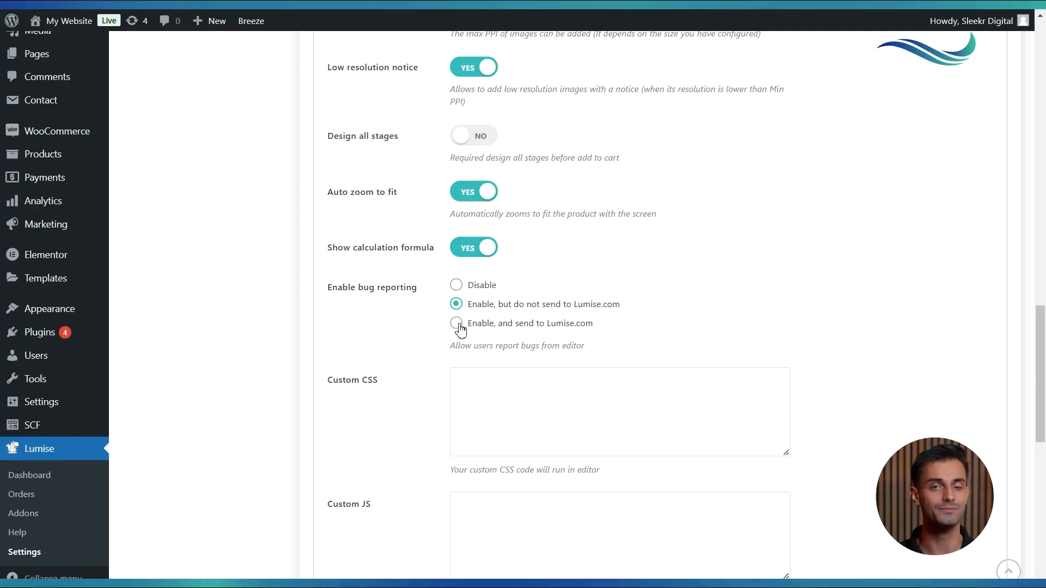
{"action": "left_click", "coordinate": [457, 324]}
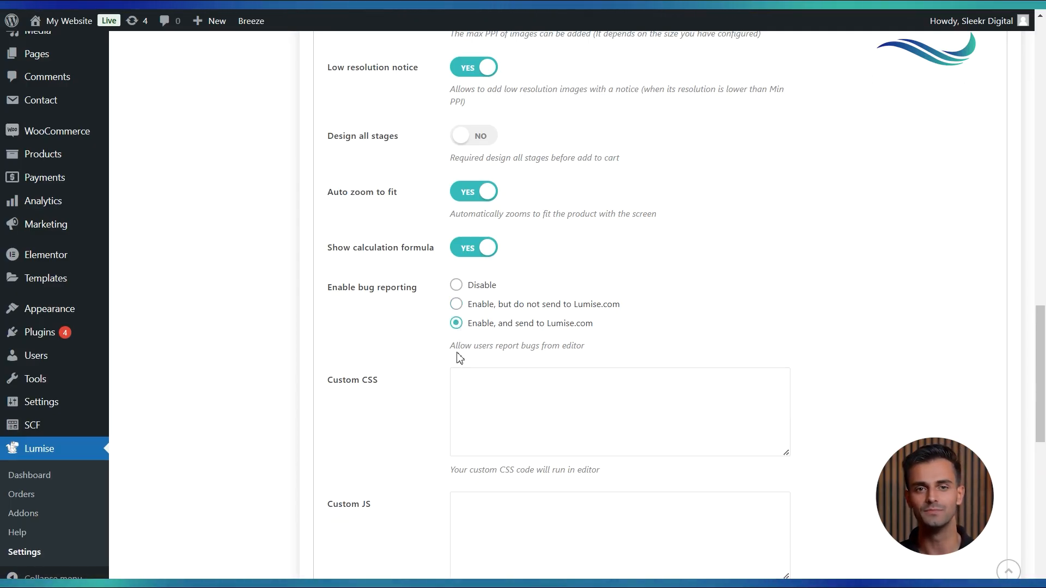
Examine the custom CSS, custom JS and download file prefix settings, continuing down to the QR code option
{"action": "scroll", "coordinate": [458, 357], "scroll_direction": "down", "scroll_amount": 3}
{"action": "left_click", "coordinate": [517, 291]}
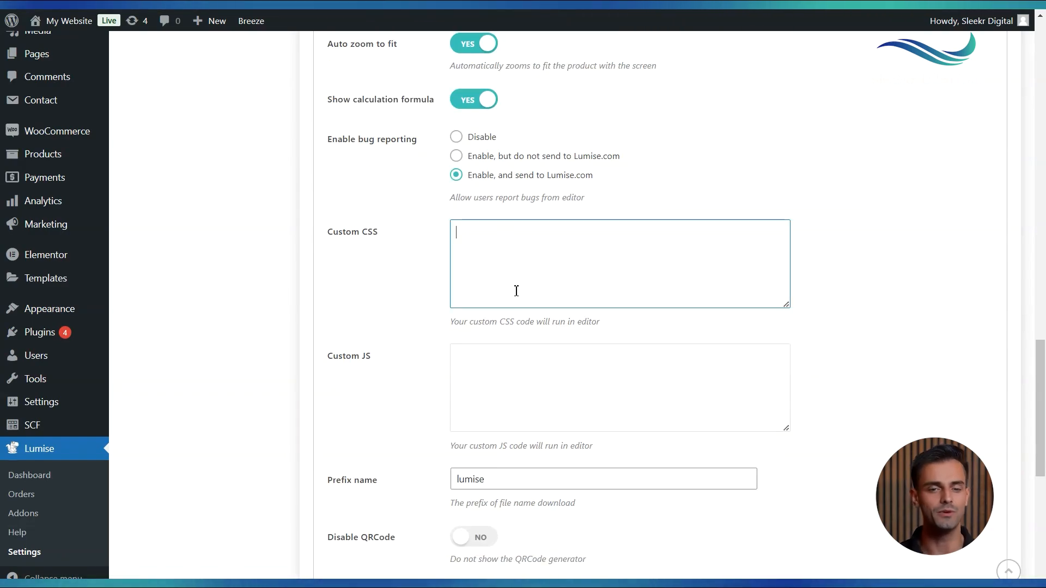
{"action": "left_click", "coordinate": [516, 369]}
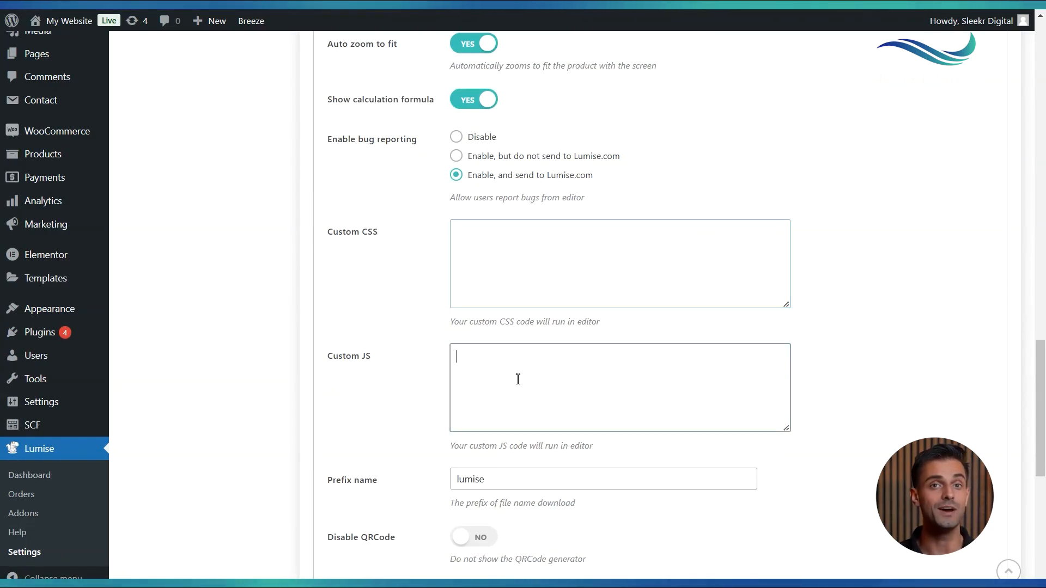
{"action": "scroll", "coordinate": [518, 380], "scroll_direction": "down", "scroll_amount": 2}
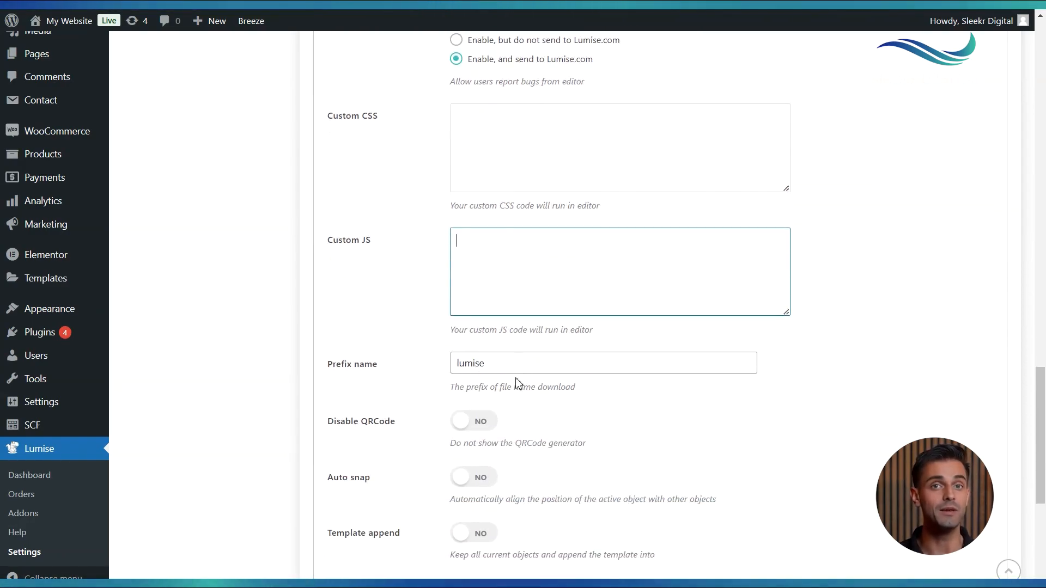
{"action": "left_click", "coordinate": [520, 374]}
{"action": "left_click_drag", "start_coordinate": [480, 363], "coordinate": [465, 364]}
{"action": "scroll", "coordinate": [466, 339], "scroll_direction": "down", "scroll_amount": 2}
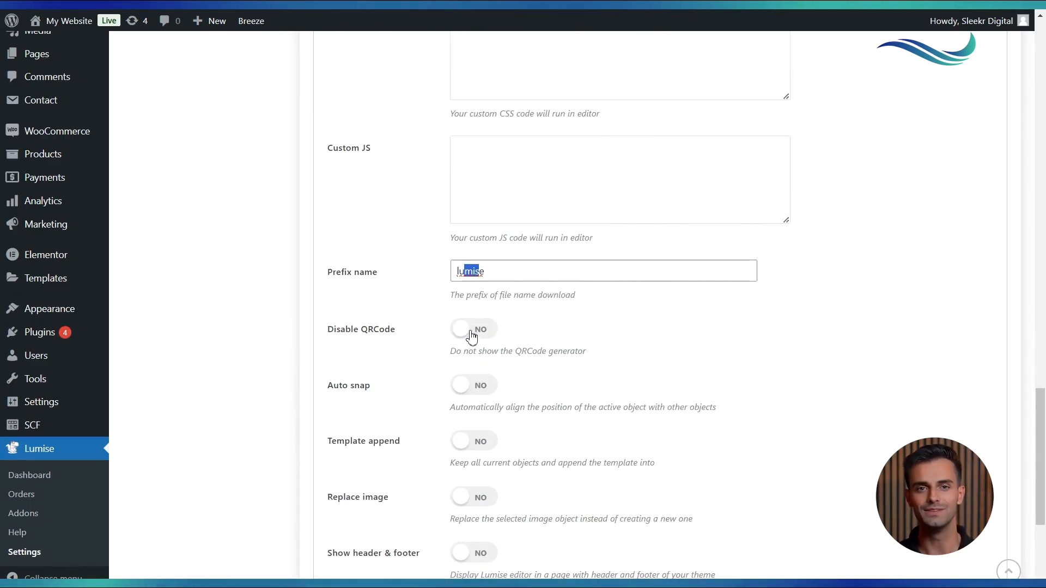
Try the Disable QRCode and Auto snap options, switching each back off
{"action": "left_click", "coordinate": [471, 329]}
{"action": "left_click", "coordinate": [471, 331]}
{"action": "scroll", "coordinate": [471, 332], "scroll_direction": "down", "scroll_amount": 1}
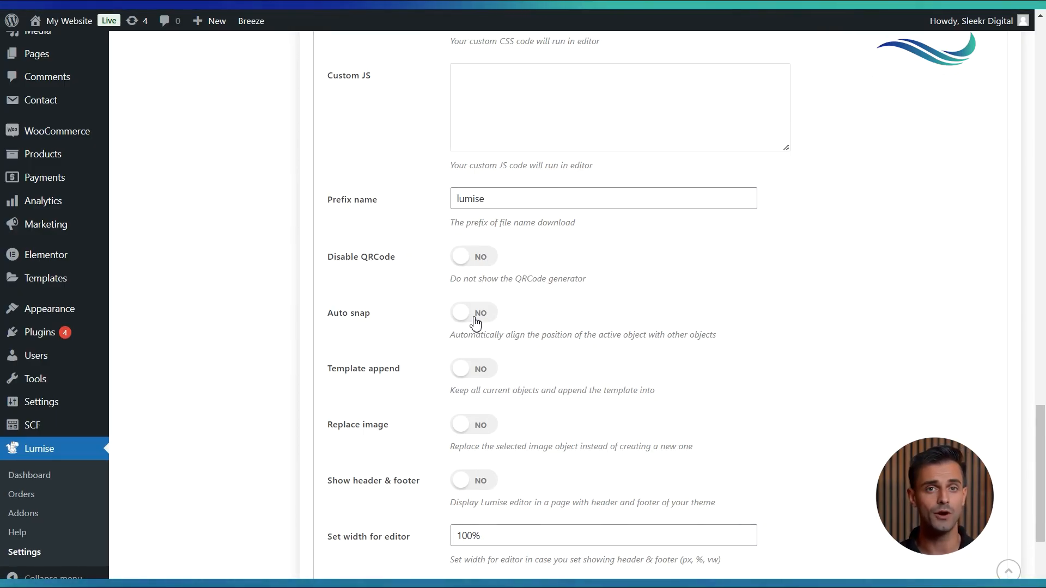
{"action": "left_click", "coordinate": [474, 316]}
{"action": "left_click", "coordinate": [475, 322]}
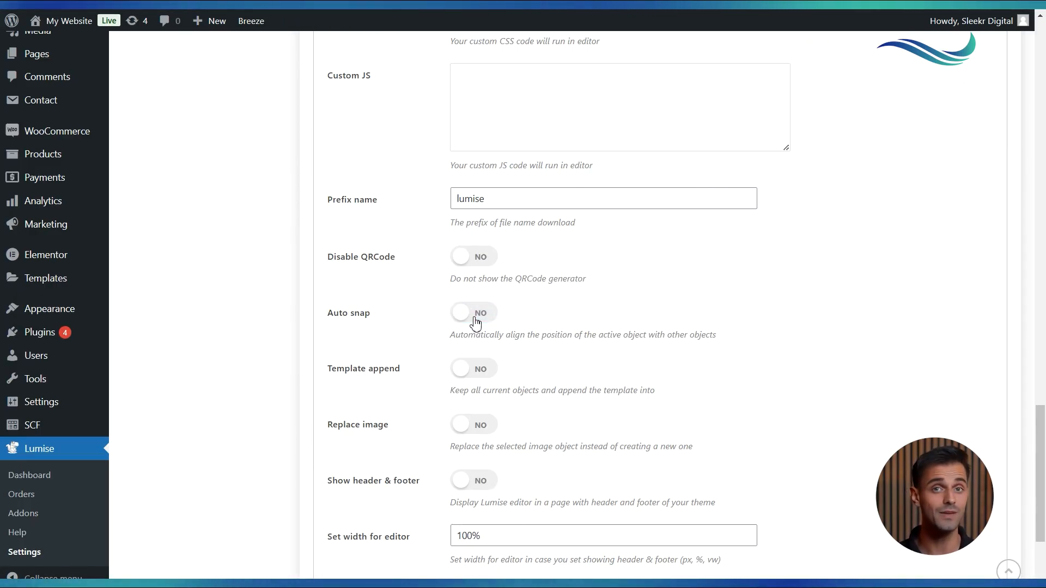
{"action": "left_click", "coordinate": [475, 322]}
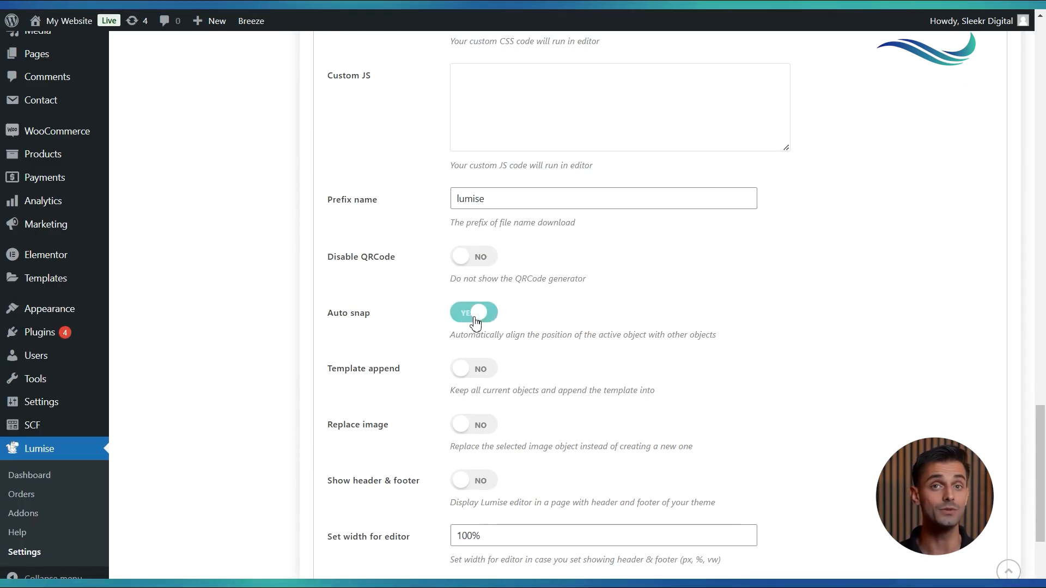
{"action": "left_click", "coordinate": [475, 322]}
Try the Template append and Show header & footer options, leaving both switched off
{"action": "scroll", "coordinate": [474, 322], "scroll_direction": "down", "scroll_amount": 1}
{"action": "scroll", "coordinate": [474, 321], "scroll_direction": "down", "scroll_amount": 1}
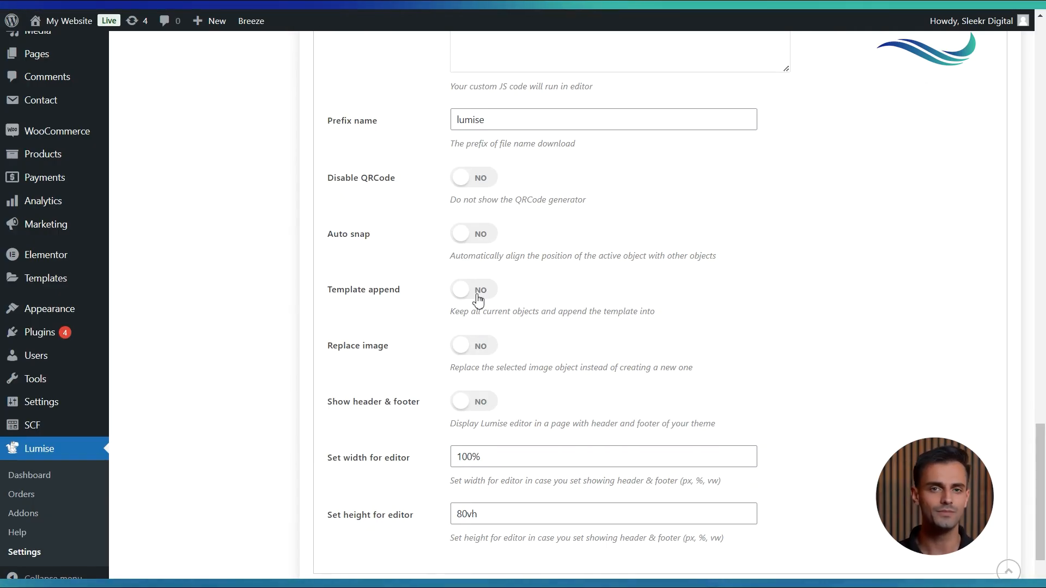
{"action": "left_click", "coordinate": [477, 296]}
{"action": "left_click", "coordinate": [477, 296]}
{"action": "scroll", "coordinate": [477, 296], "scroll_direction": "down", "scroll_amount": 2}
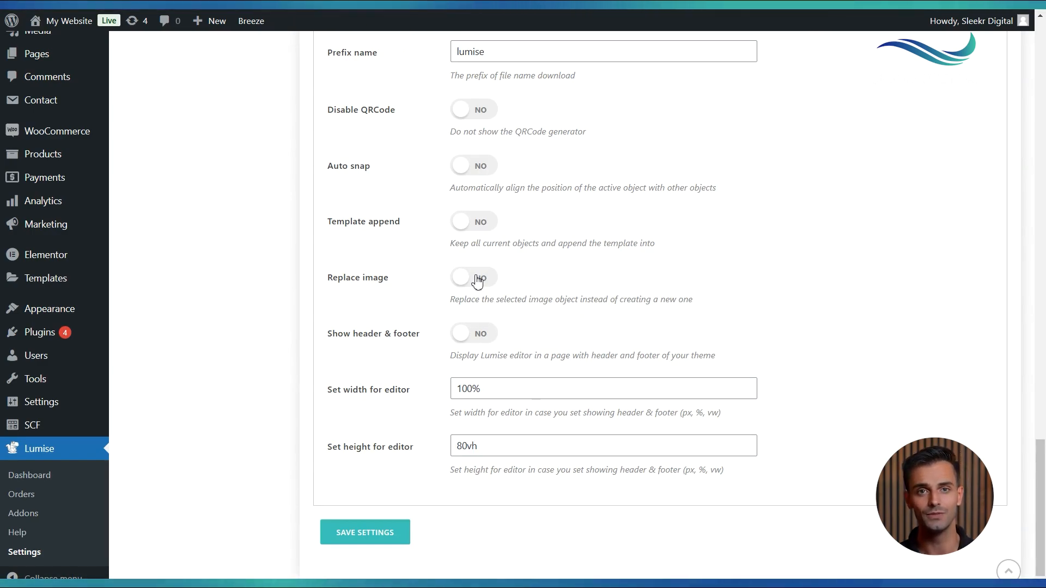
{"action": "scroll", "coordinate": [478, 281], "scroll_direction": "down", "scroll_amount": 1}
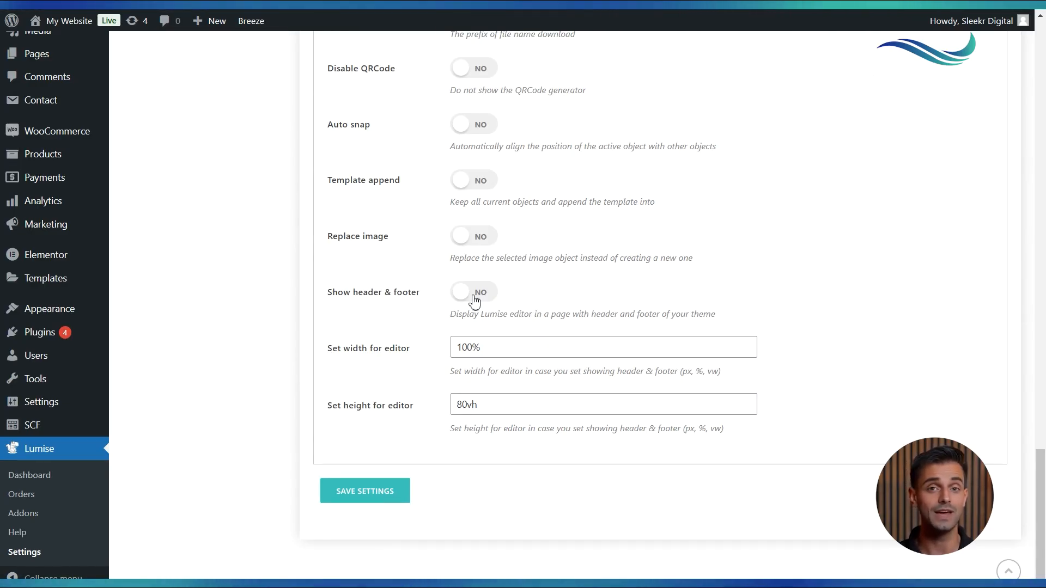
{"action": "left_click", "coordinate": [474, 294]}
{"action": "left_click", "coordinate": [474, 294]}
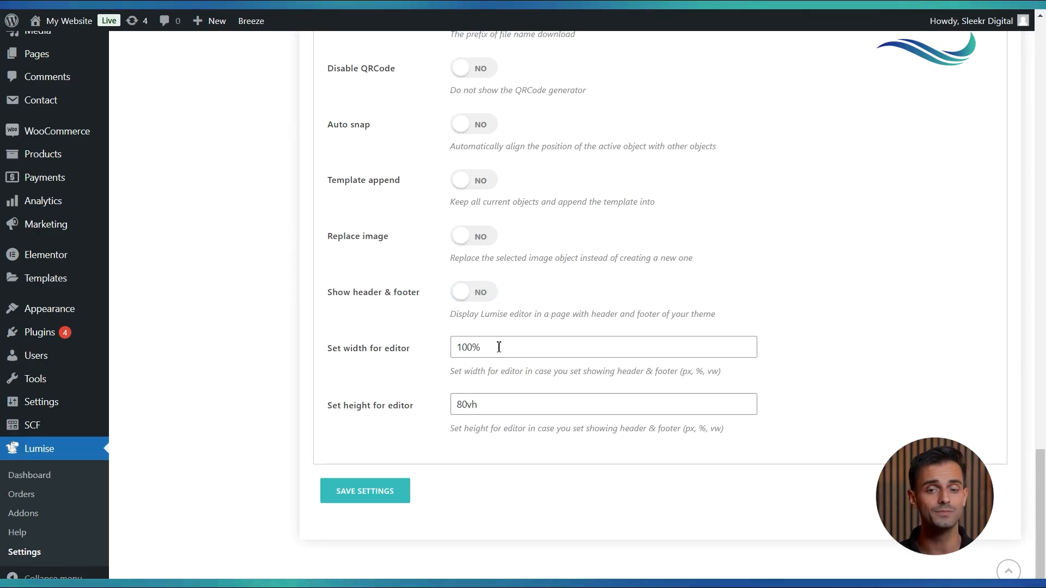
Review the editor width and height values and save the editor settings
{"action": "left_click_drag", "start_coordinate": [492, 347], "coordinate": [439, 347]}
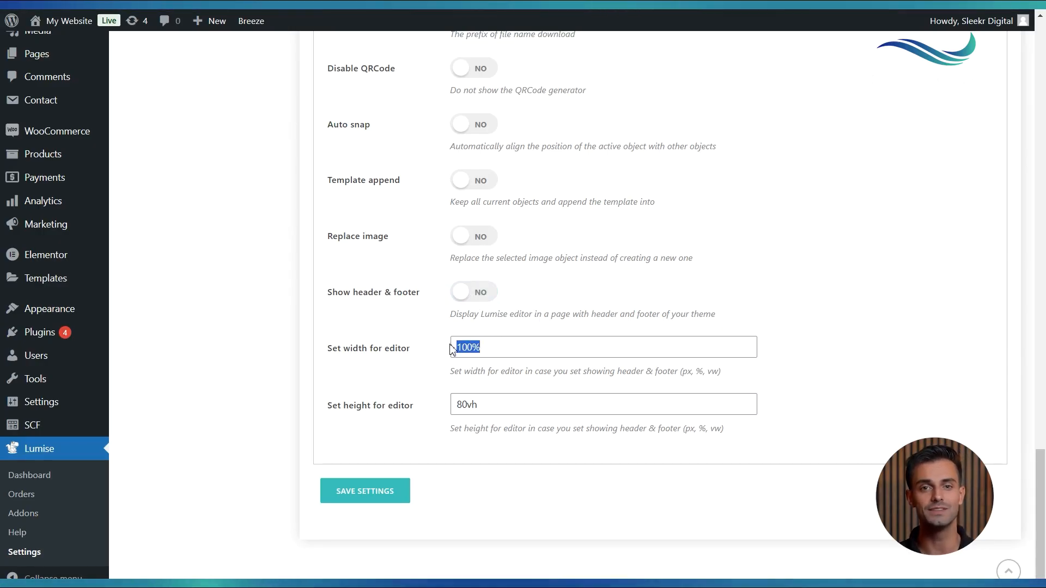
{"action": "left_click_drag", "start_coordinate": [481, 404], "coordinate": [439, 401]}
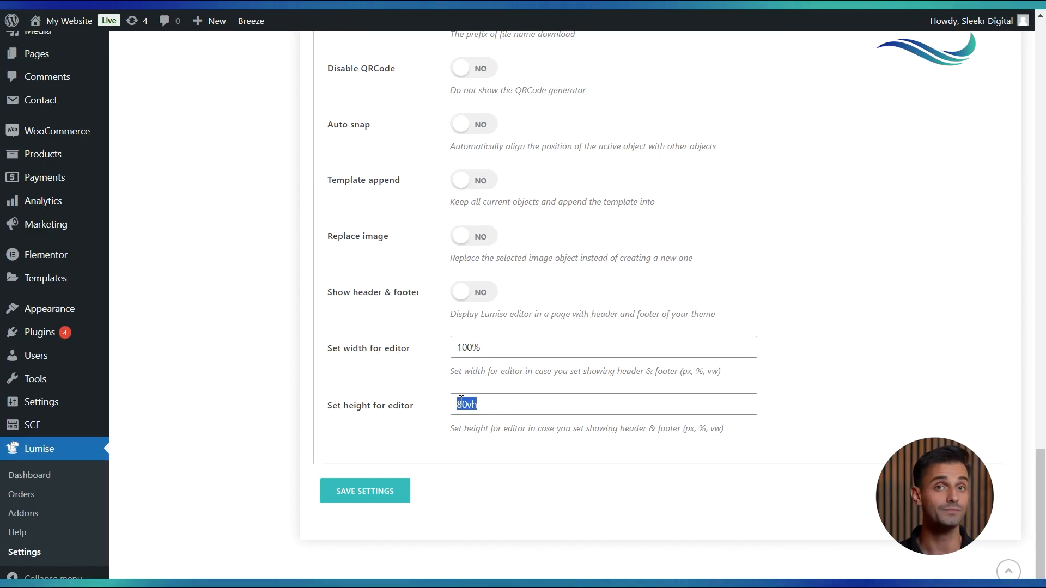
{"action": "left_click", "coordinate": [385, 489]}
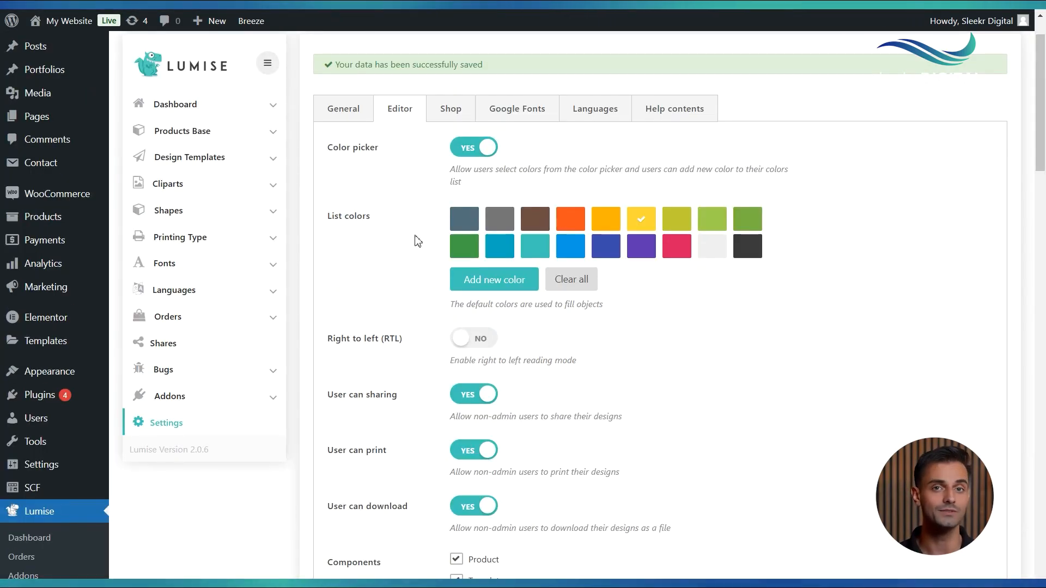
Examine the shop settings for currency symbol and code, thousand and decimal separators, number of decimals and Show only design
{"action": "left_click", "coordinate": [452, 110]}
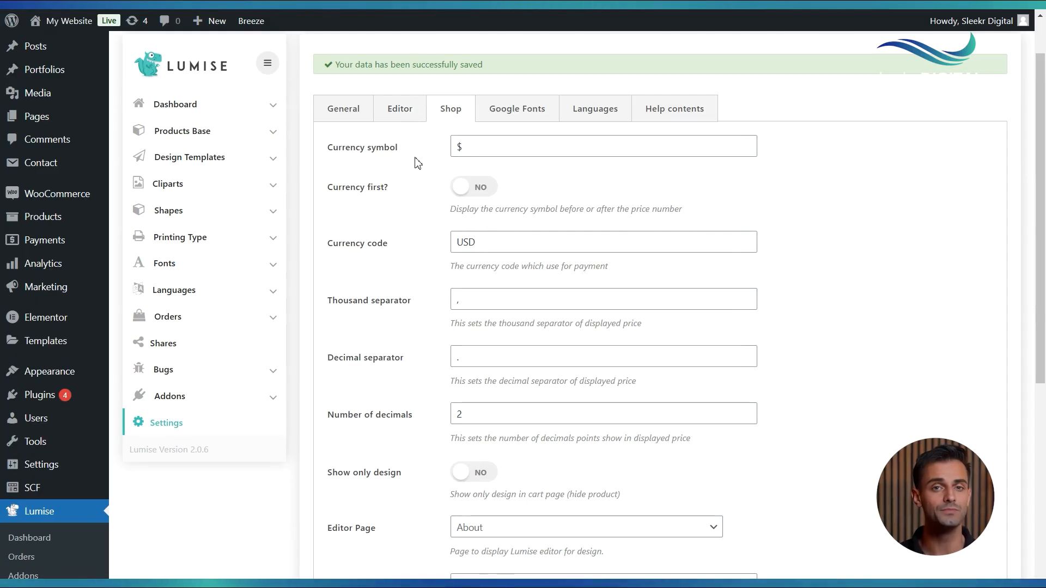
{"action": "double_click", "coordinate": [488, 148]}
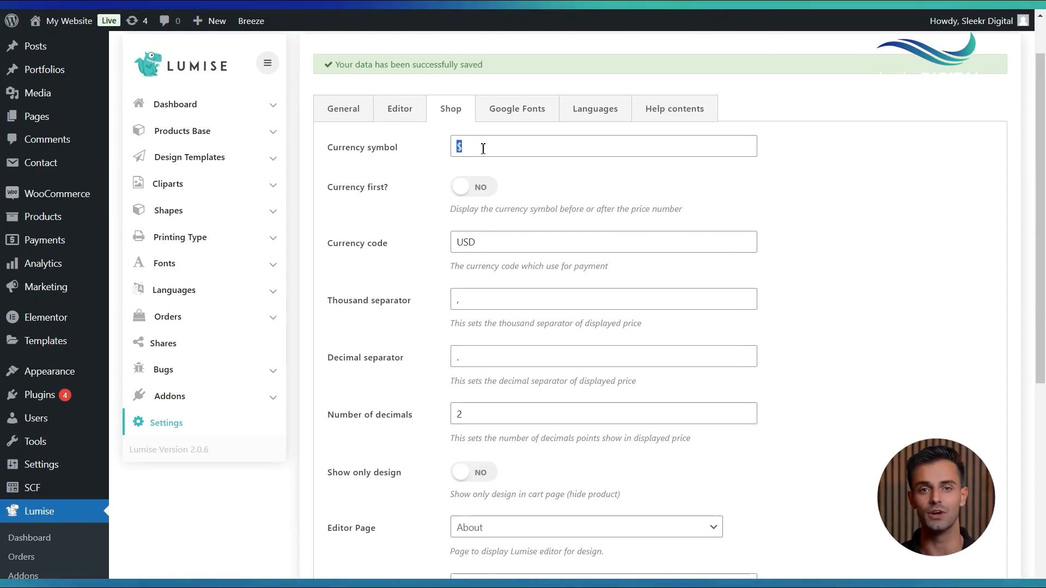
{"action": "scroll", "coordinate": [519, 185], "scroll_direction": "down", "scroll_amount": 1}
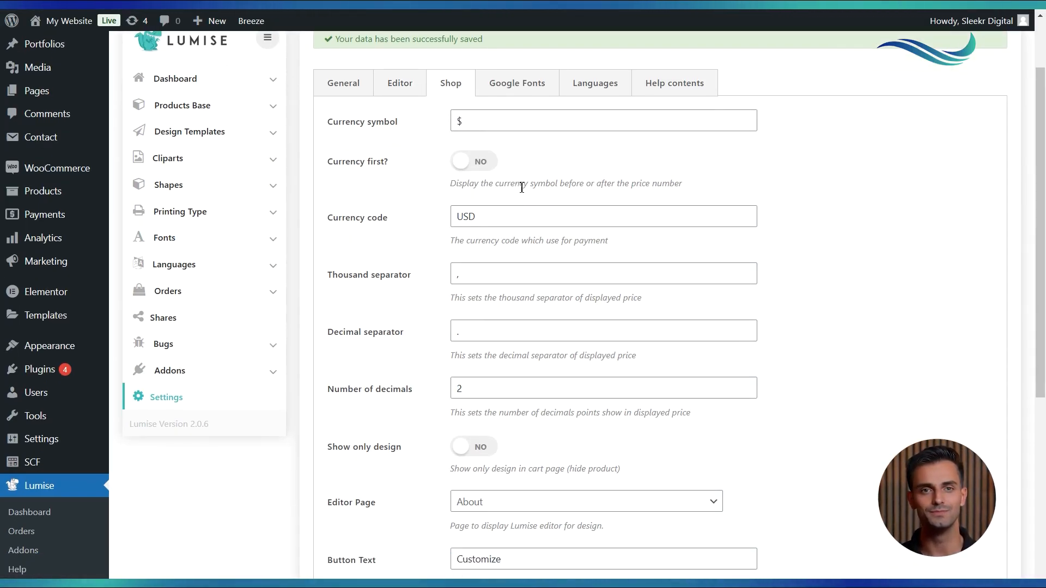
{"action": "left_click_drag", "start_coordinate": [472, 218], "coordinate": [448, 224]}
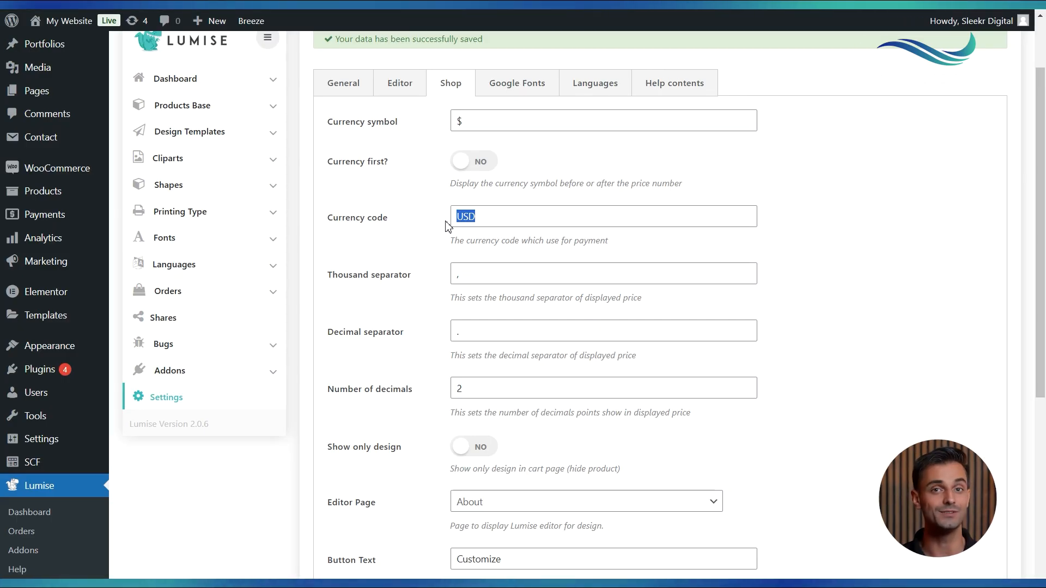
{"action": "left_click", "coordinate": [488, 264]}
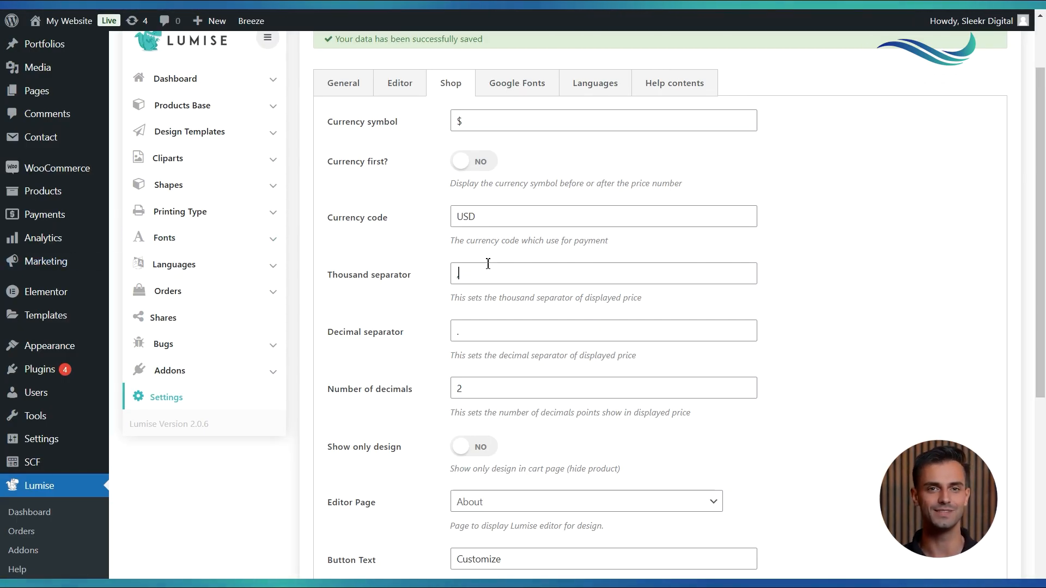
{"action": "scroll", "coordinate": [479, 273], "scroll_direction": "down", "scroll_amount": 2}
{"action": "left_click", "coordinate": [468, 281]}
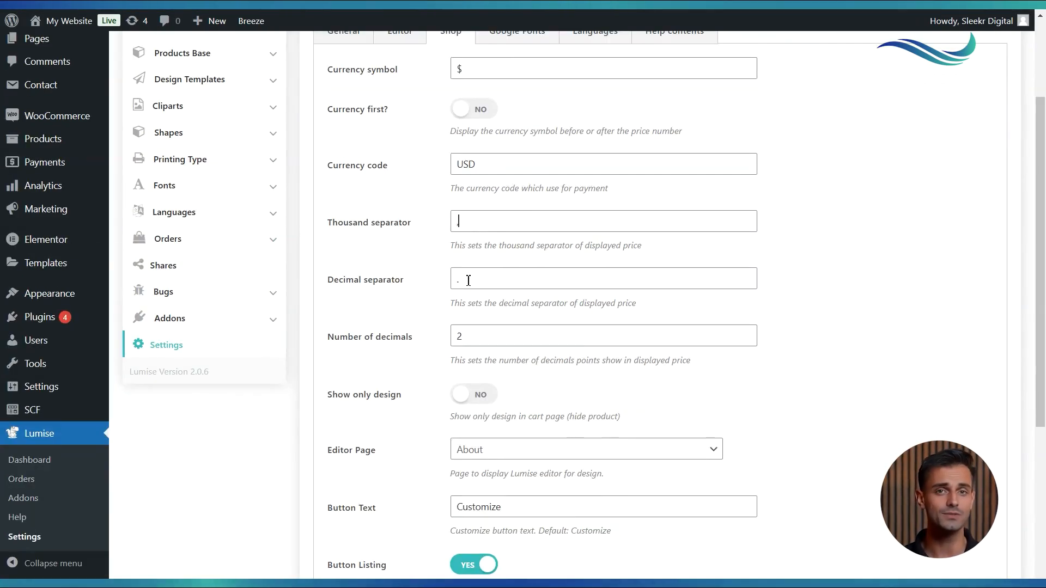
{"action": "scroll", "coordinate": [468, 283], "scroll_direction": "down", "scroll_amount": 1}
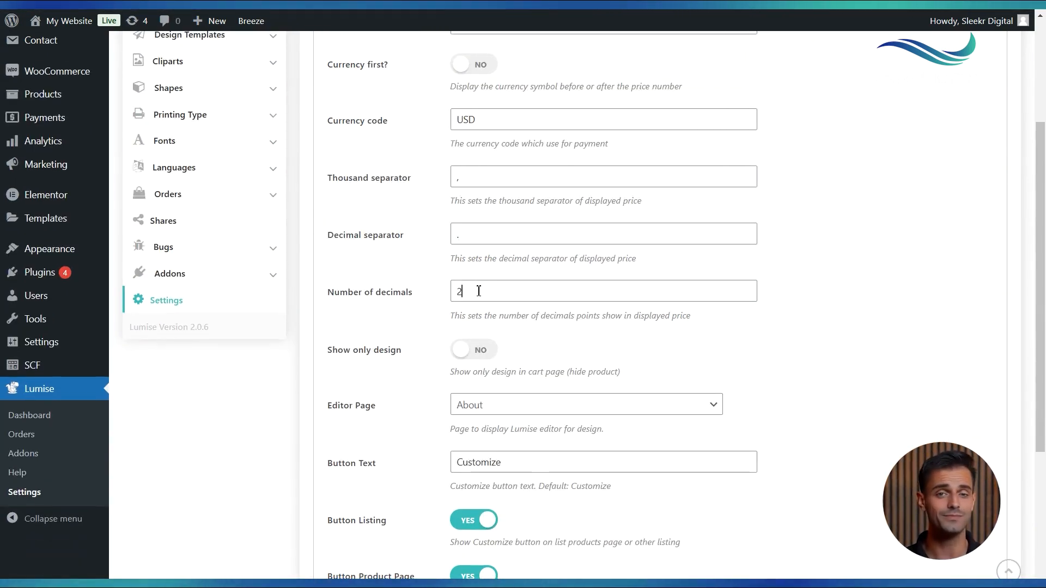
{"action": "scroll", "coordinate": [478, 291], "scroll_direction": "down", "scroll_amount": 1}
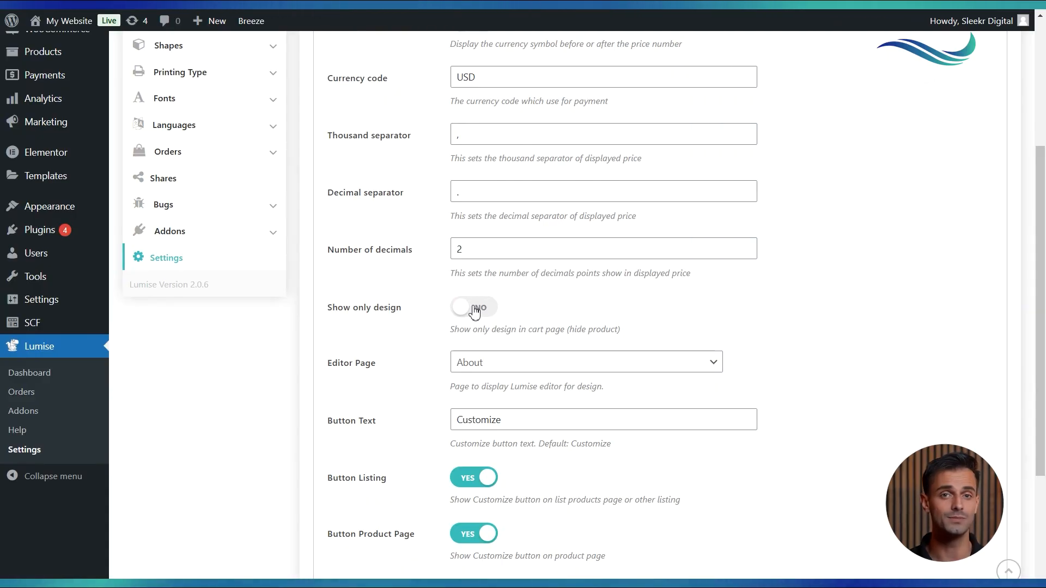
Review the Editor Page choices, button text, button display and design email options, then save the shop settings
{"action": "scroll", "coordinate": [474, 311], "scroll_direction": "down", "scroll_amount": 2}
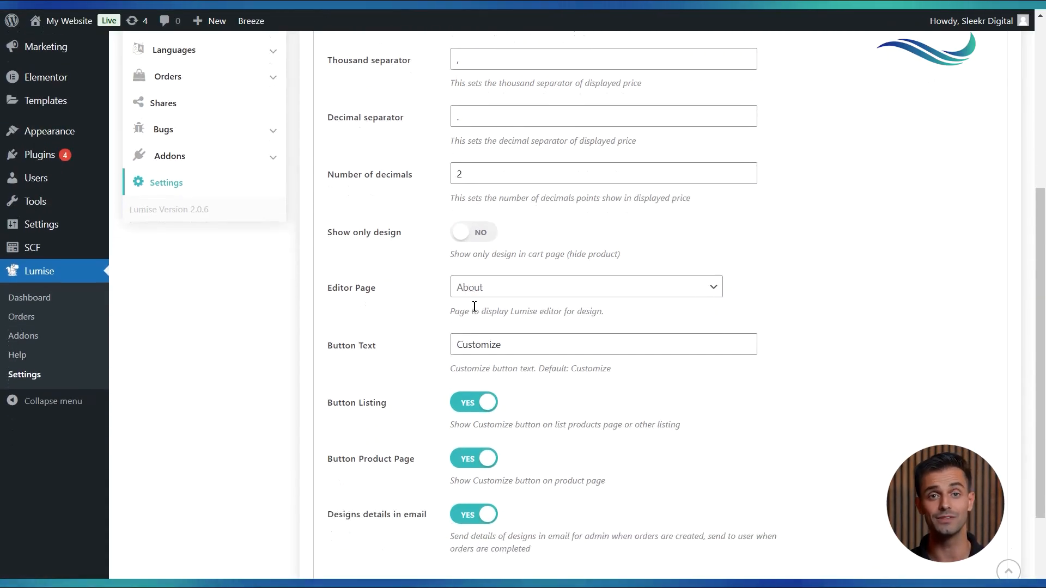
{"action": "left_click", "coordinate": [502, 286]}
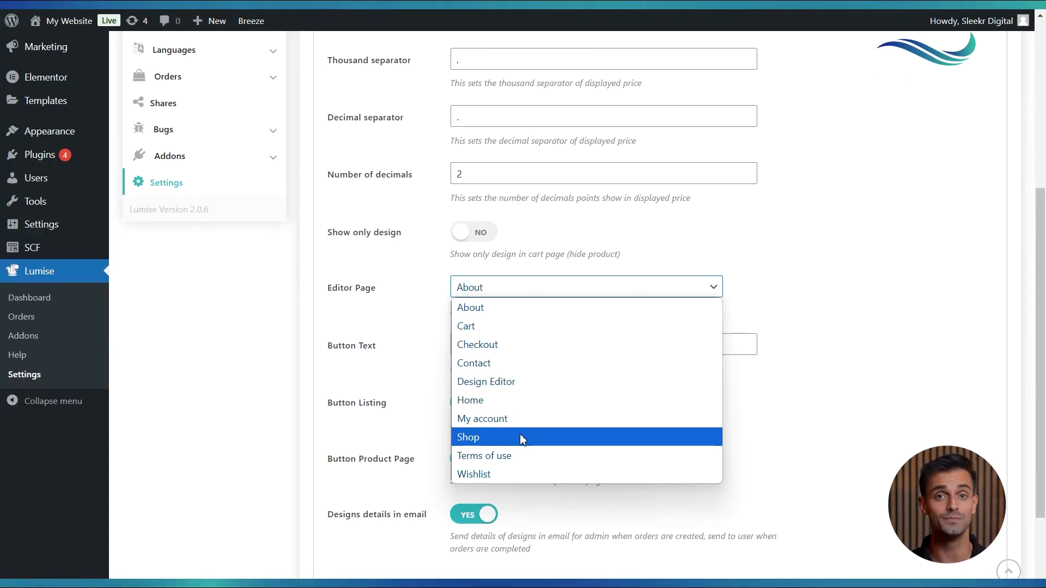
{"action": "left_click", "coordinate": [415, 314]}
{"action": "scroll", "coordinate": [416, 314], "scroll_direction": "down", "scroll_amount": 1}
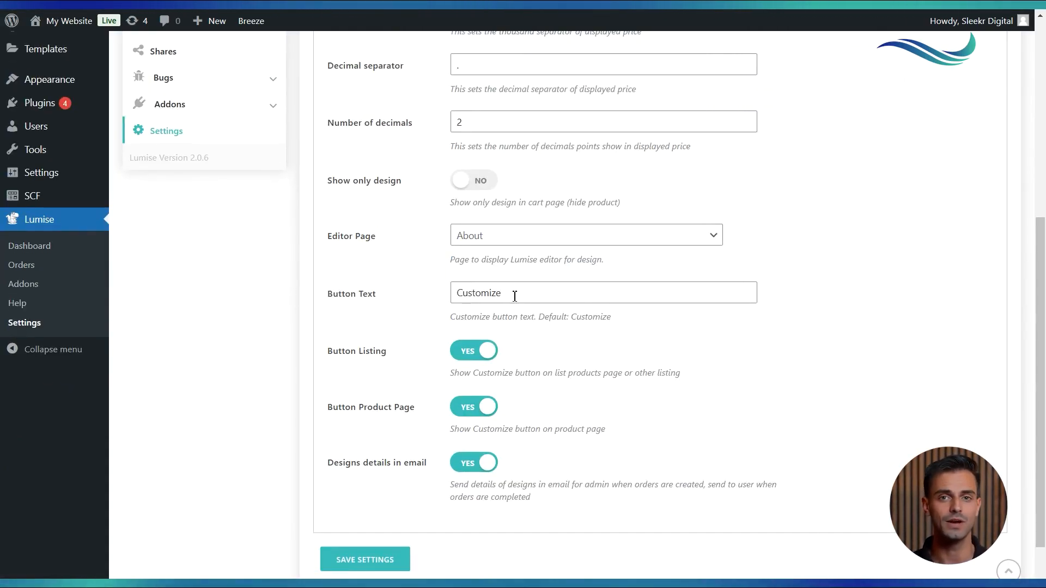
{"action": "left_click_drag", "start_coordinate": [515, 295], "coordinate": [452, 294]}
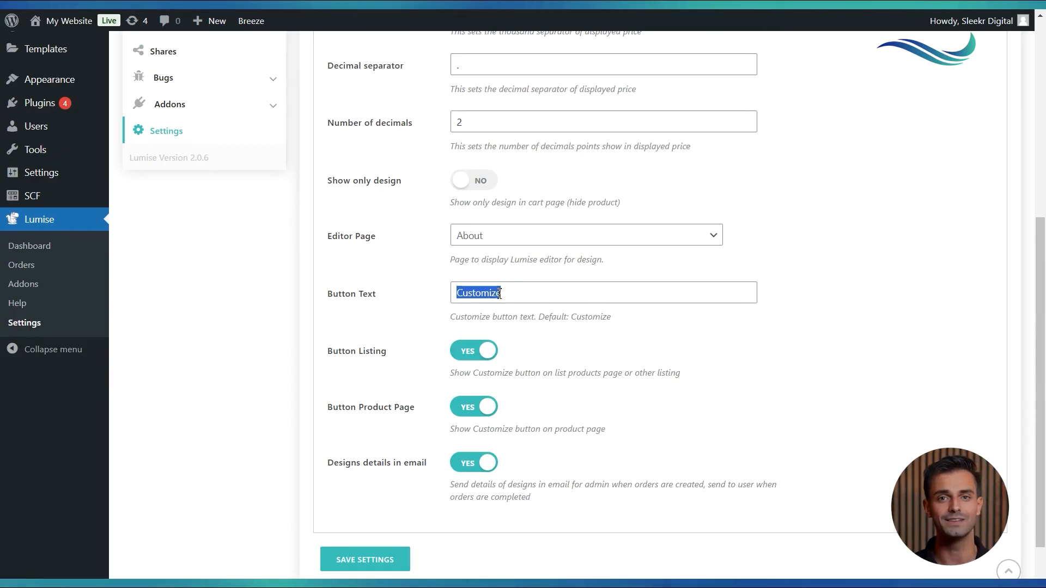
{"action": "scroll", "coordinate": [499, 295], "scroll_direction": "down", "scroll_amount": 1}
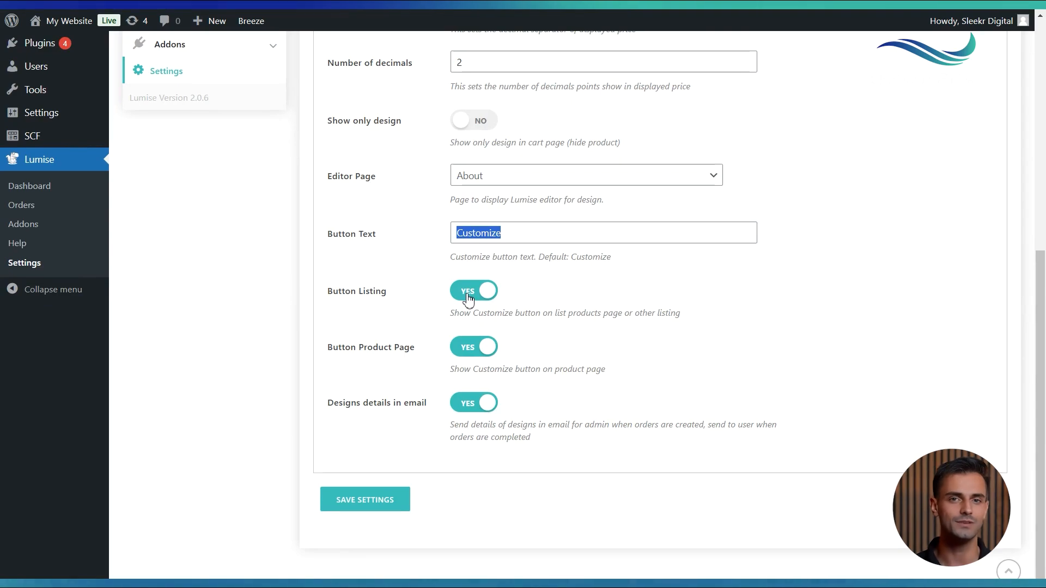
{"action": "scroll", "coordinate": [477, 342], "scroll_direction": "down", "scroll_amount": 1}
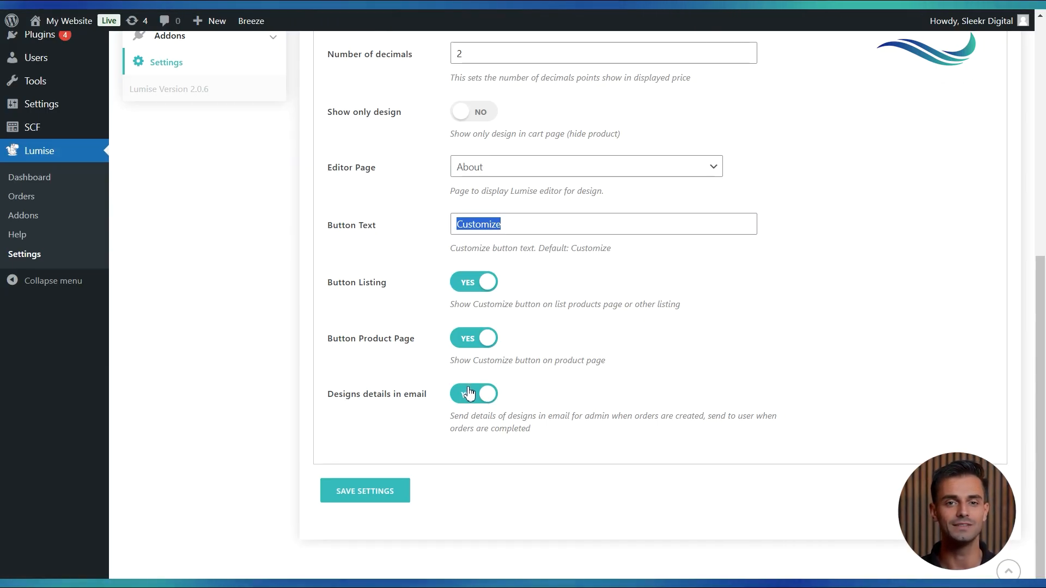
{"action": "left_click", "coordinate": [467, 443]}
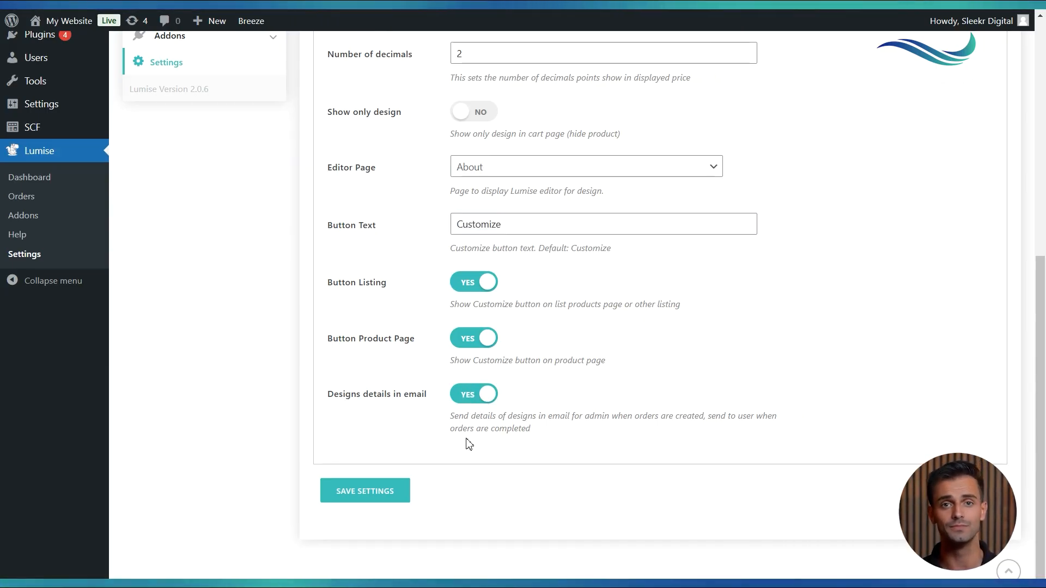
{"action": "left_click", "coordinate": [394, 497]}
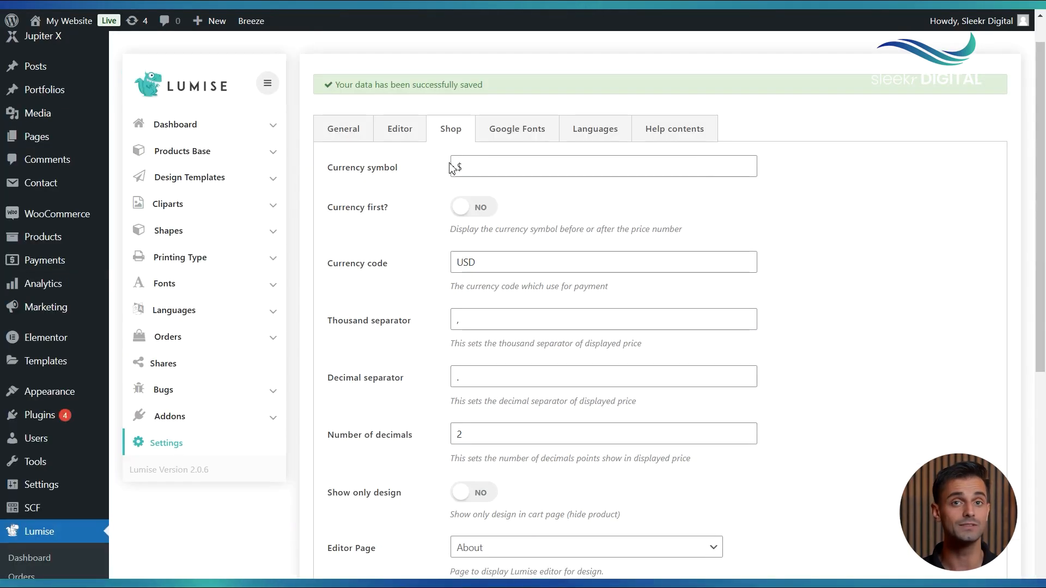
Examine the default Google fonts list and the Fonts Manager for adding new fonts, then close the manager
{"action": "left_click", "coordinate": [518, 135]}
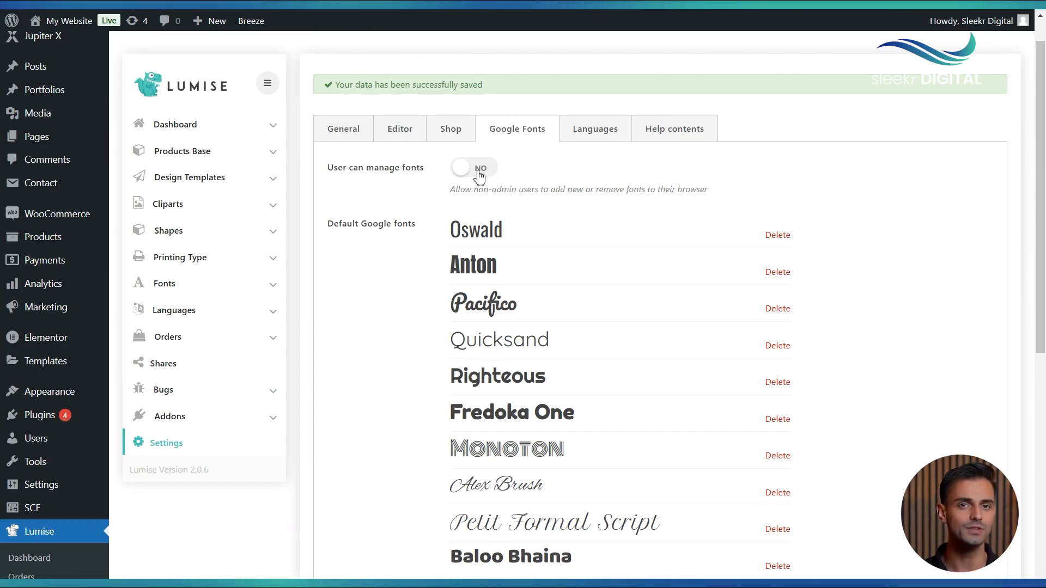
{"action": "scroll", "coordinate": [480, 174], "scroll_direction": "down", "scroll_amount": 2}
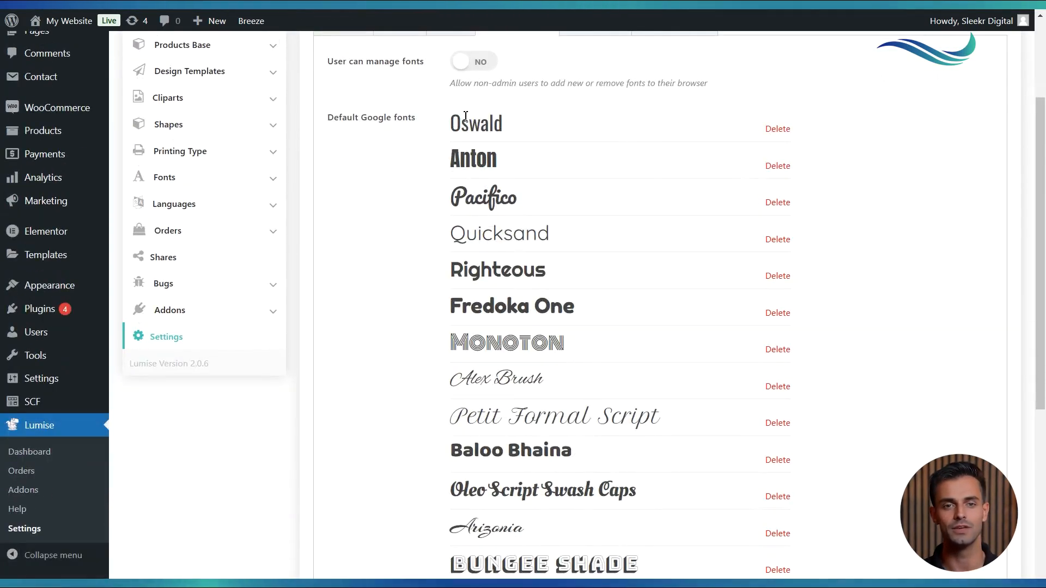
{"action": "scroll", "coordinate": [538, 263], "scroll_direction": "down", "scroll_amount": 6}
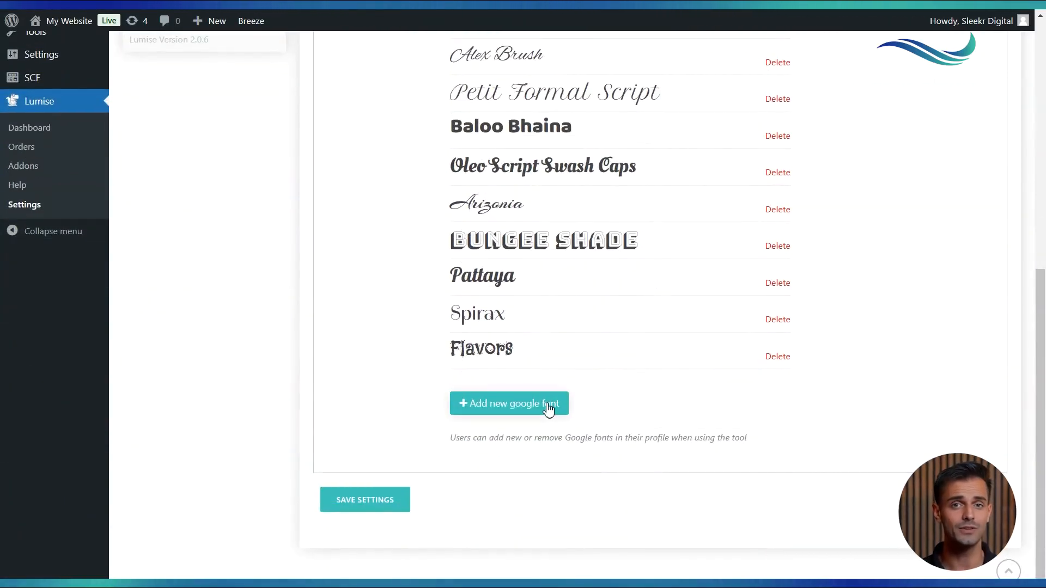
{"action": "left_click", "coordinate": [547, 406]}
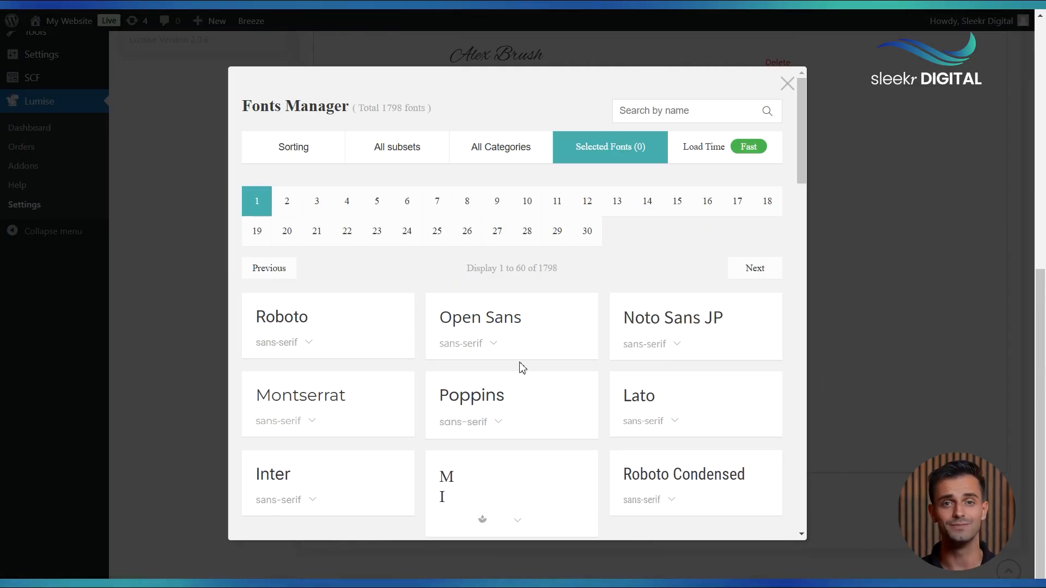
{"action": "scroll", "coordinate": [458, 389], "scroll_direction": "down", "scroll_amount": 2}
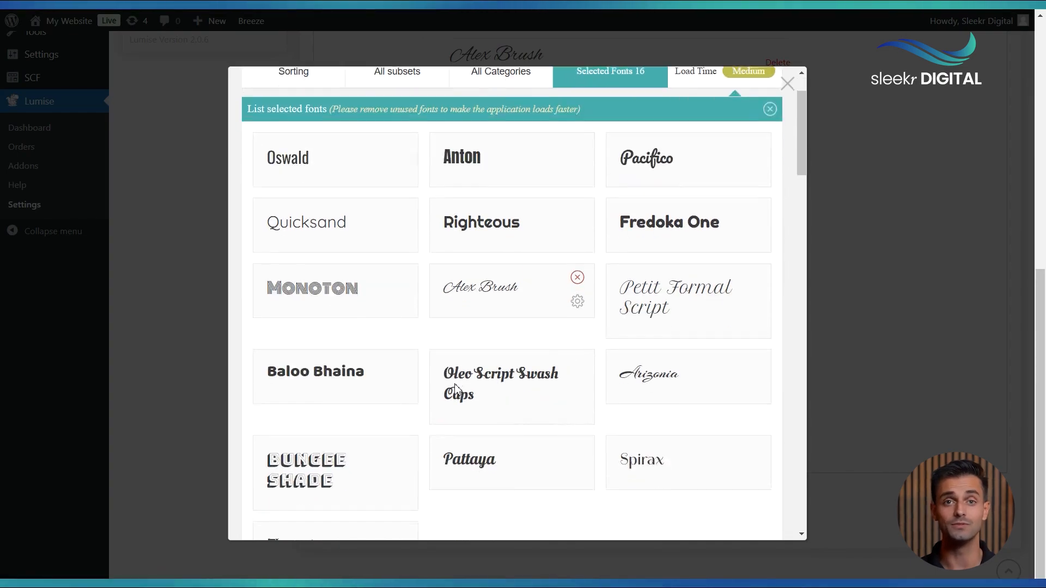
{"action": "scroll", "coordinate": [458, 389], "scroll_direction": "up", "scroll_amount": 2}
{"action": "left_click", "coordinate": [788, 90]}
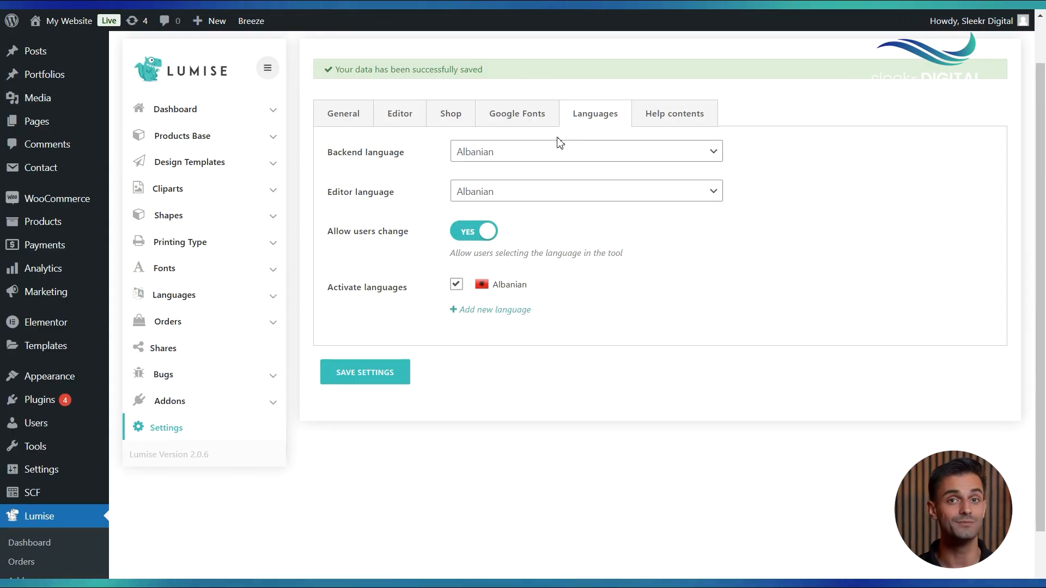
Select Albanian as both the backend language and the editor language
{"action": "left_click", "coordinate": [473, 158]}
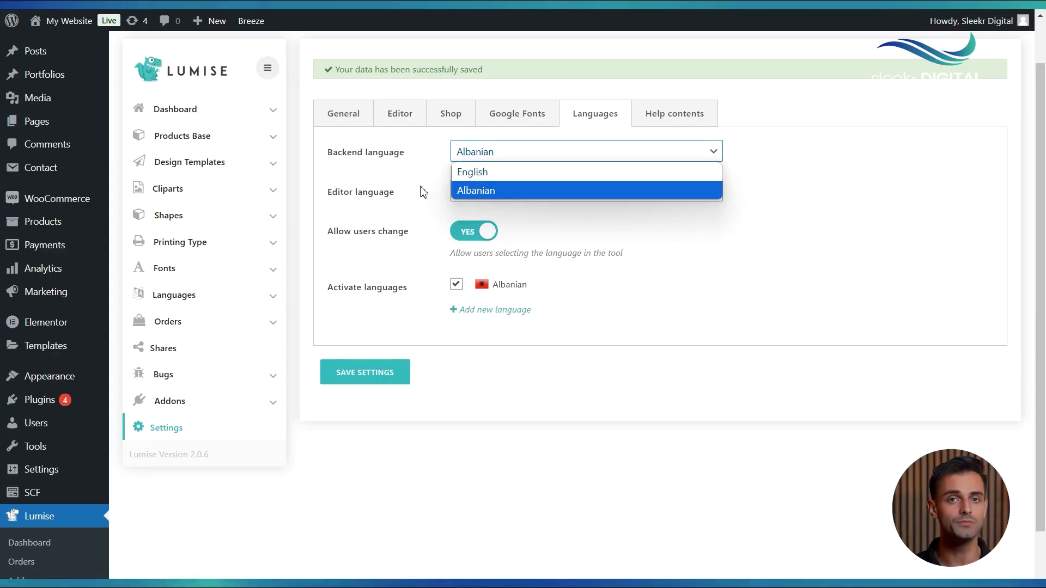
{"action": "left_click", "coordinate": [476, 190]}
{"action": "left_click", "coordinate": [481, 200]}
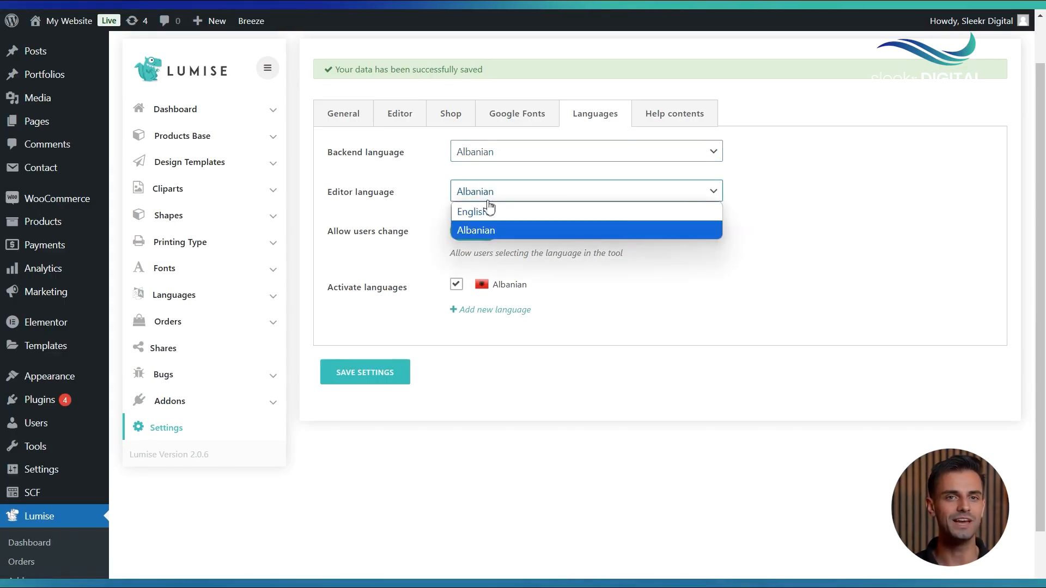
{"action": "left_click", "coordinate": [490, 230]}
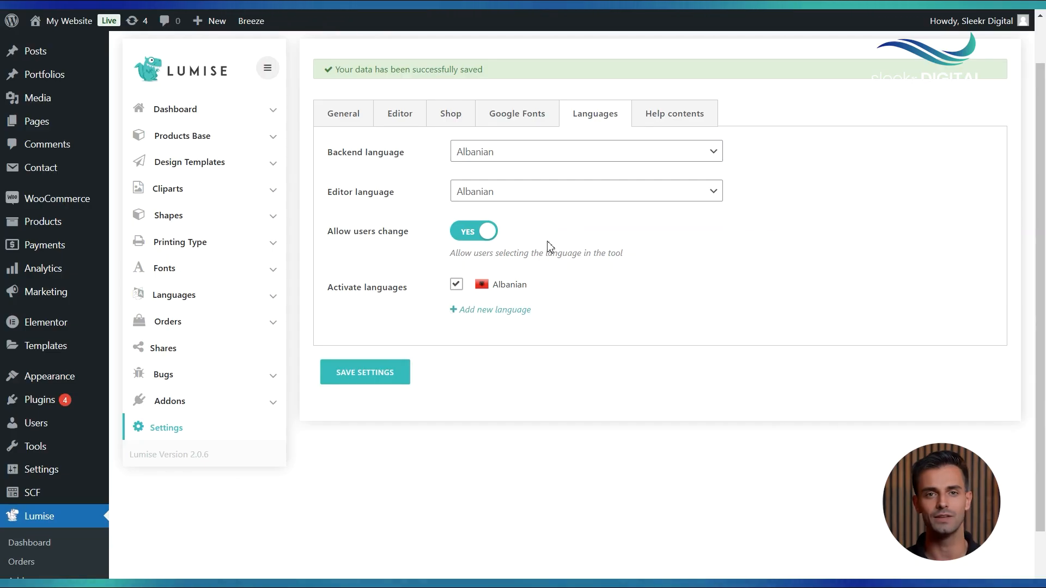
Examine the Help contents settings, covering the help title and the title and content of the first help tab
{"action": "left_click", "coordinate": [668, 123]}
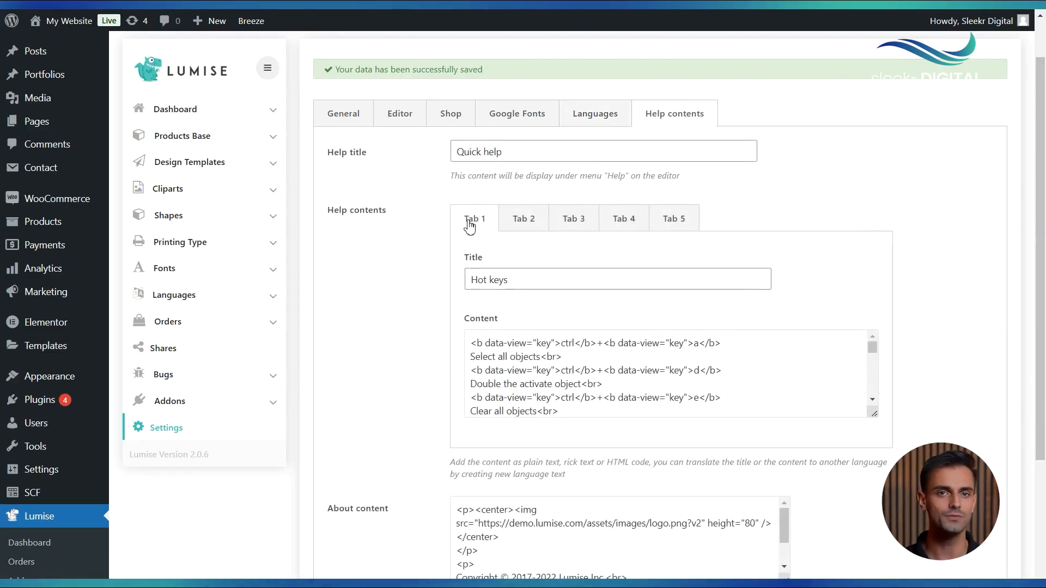
{"action": "left_click_drag", "start_coordinate": [520, 154], "coordinate": [441, 154]}
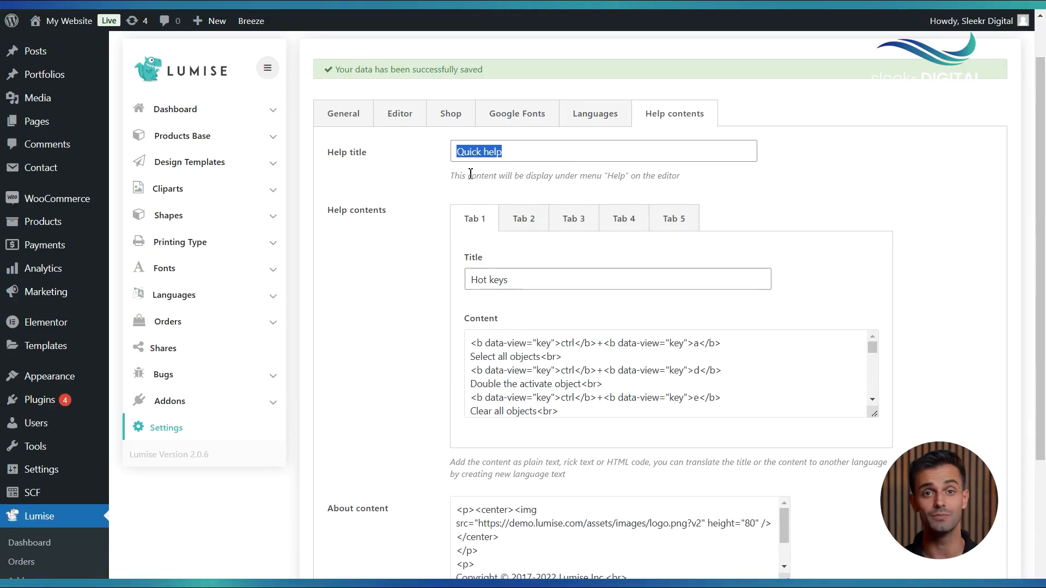
{"action": "left_click", "coordinate": [526, 179]}
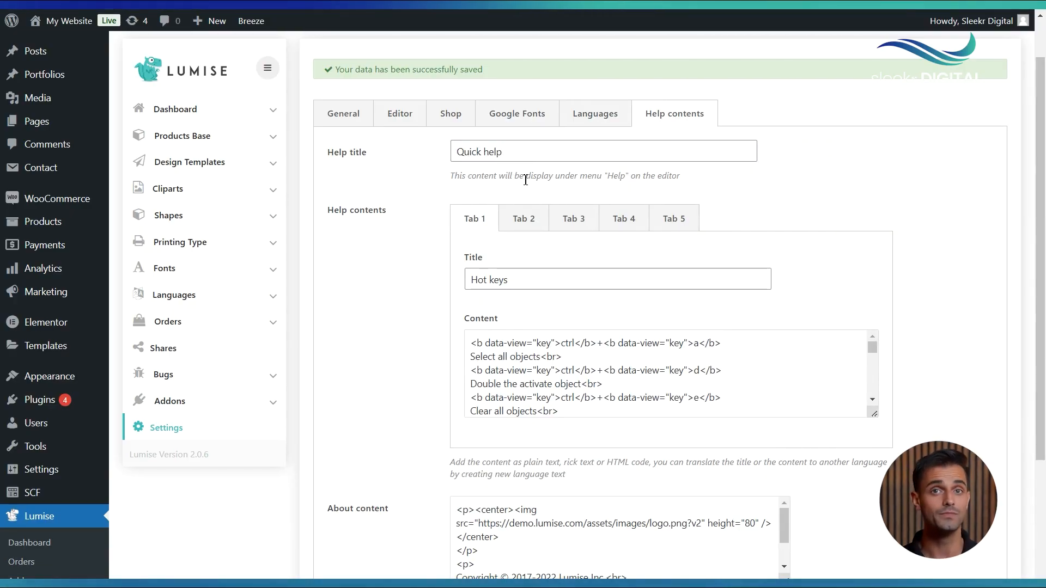
{"action": "scroll", "coordinate": [524, 180], "scroll_direction": "down", "scroll_amount": 1}
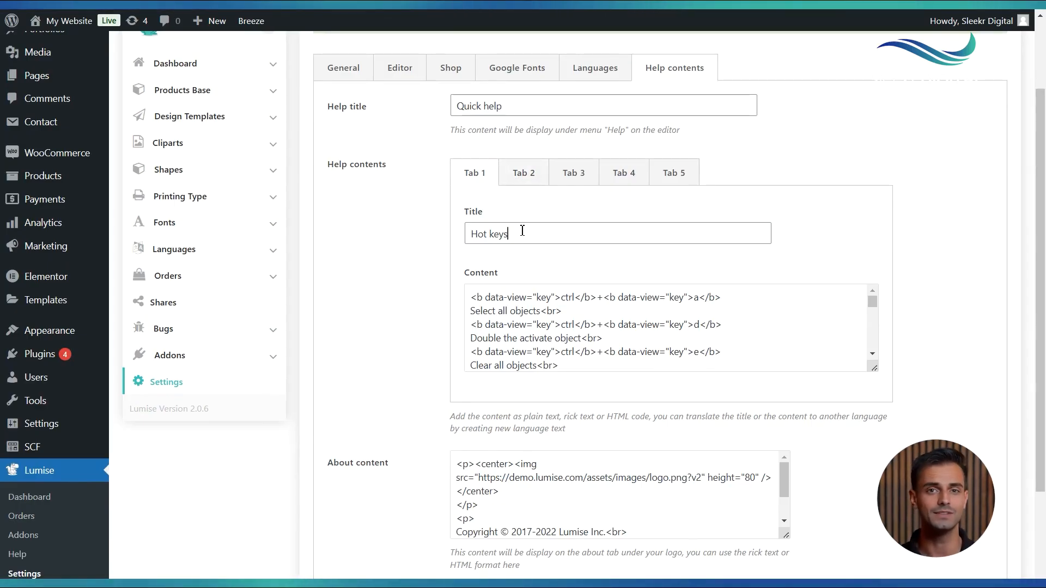
{"action": "left_click", "coordinate": [552, 344]}
{"action": "scroll", "coordinate": [547, 351], "scroll_direction": "down", "scroll_amount": 1}
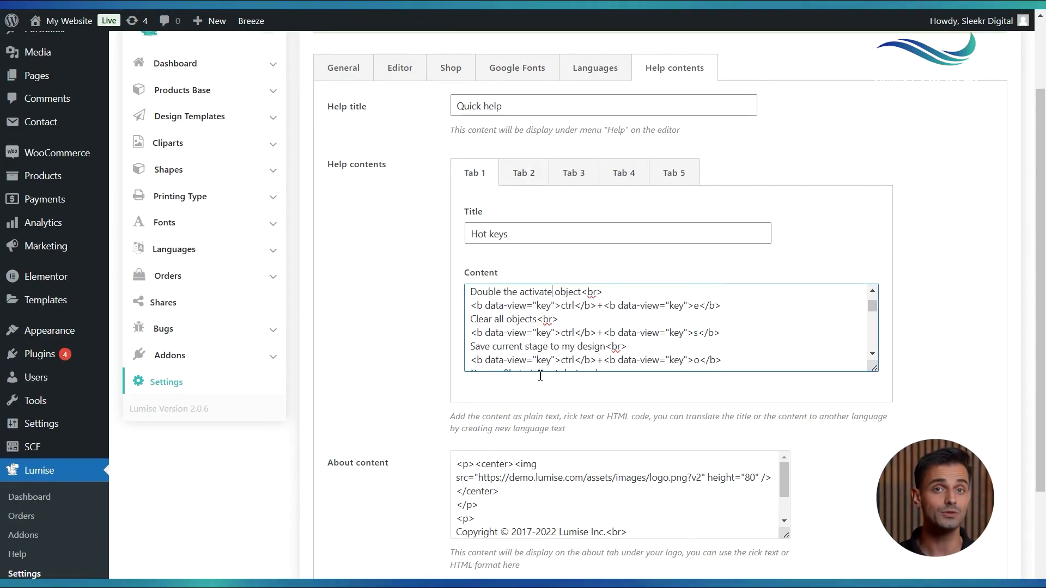
Review the About content HTML in the help settings, then save the settings
{"action": "scroll", "coordinate": [541, 414], "scroll_direction": "down", "scroll_amount": 1}
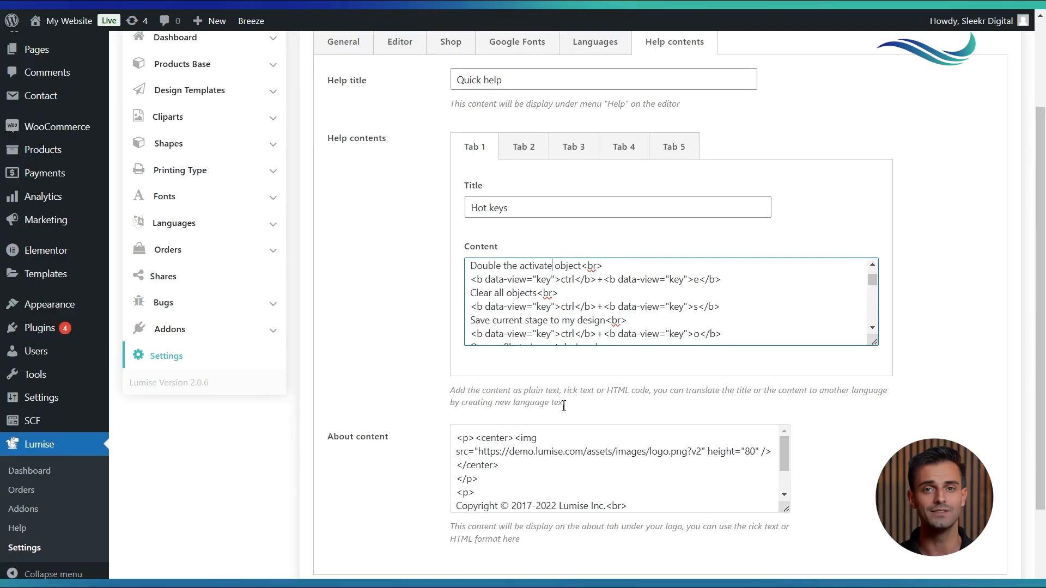
{"action": "scroll", "coordinate": [564, 406], "scroll_direction": "down", "scroll_amount": 2}
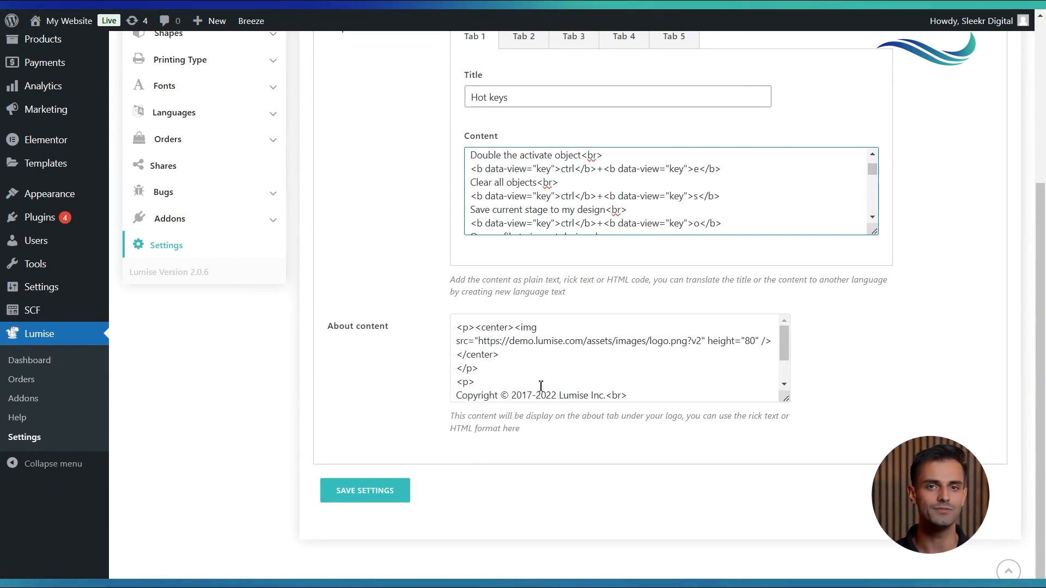
{"action": "scroll", "coordinate": [543, 378], "scroll_direction": "down", "scroll_amount": 2}
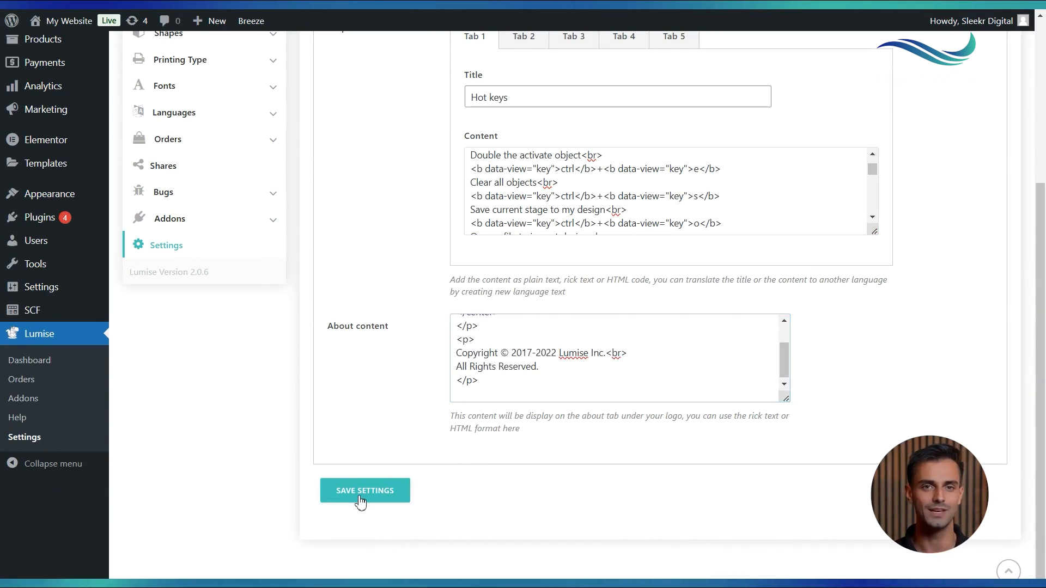
{"action": "left_click", "coordinate": [362, 497]}
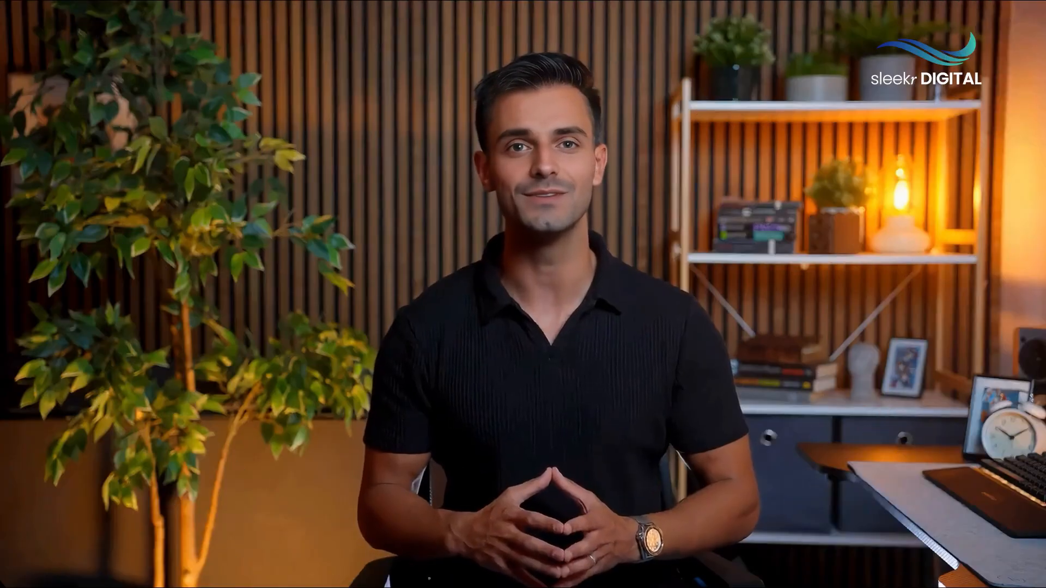